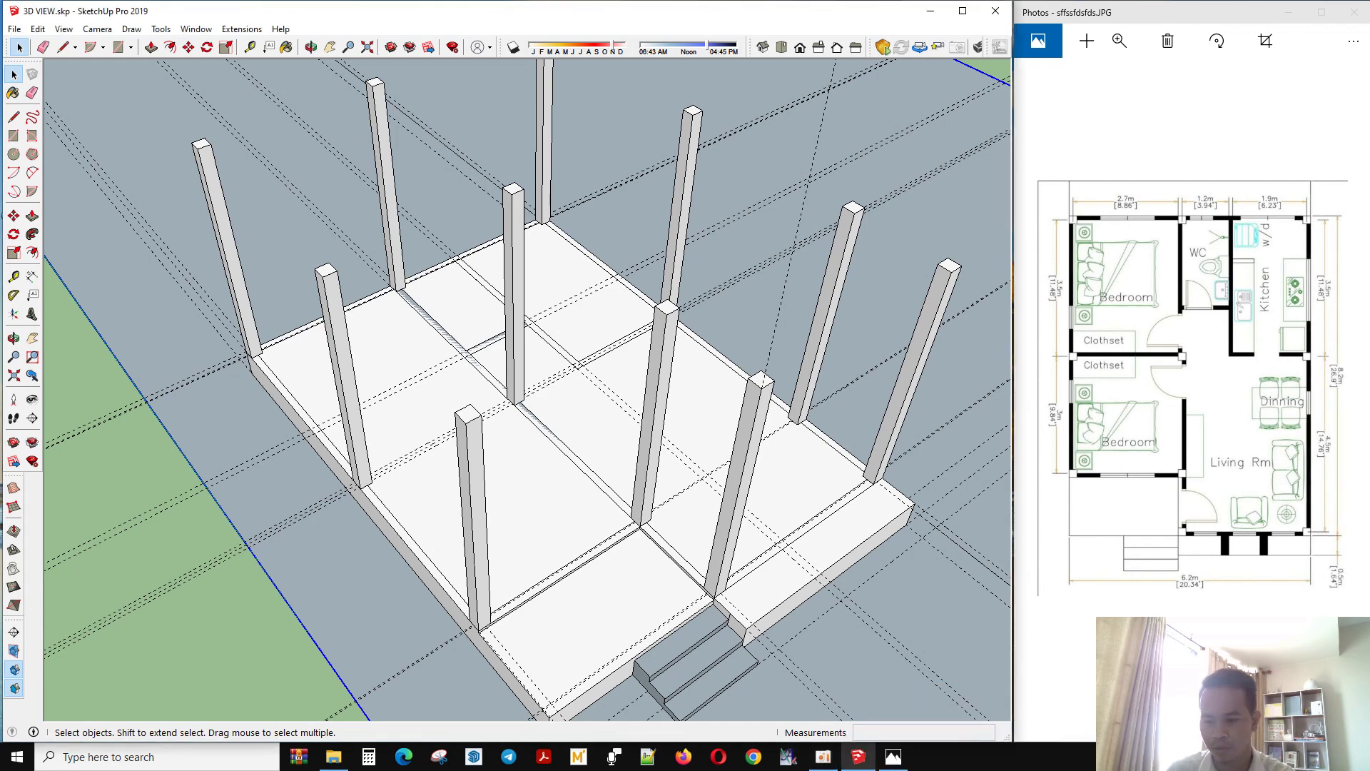
scroll(763, 565, "down", 3)
Raise the first floor strip between columns into a 400 cm wall.
mouse_move(763, 565)
middle_mouse_down()
mouse_move(808, 572)
mouse_move(801, 495)
mouse_move(86, 435)
middle_mouse_up()
scroll(649, 346, "up", 2)
scroll(792, 616, "up", 2)
mouse_move(793, 615)
middle_mouse_down()
mouse_move(773, 574)
mouse_move(370, 625)
mouse_move(526, 563)
middle_mouse_up()
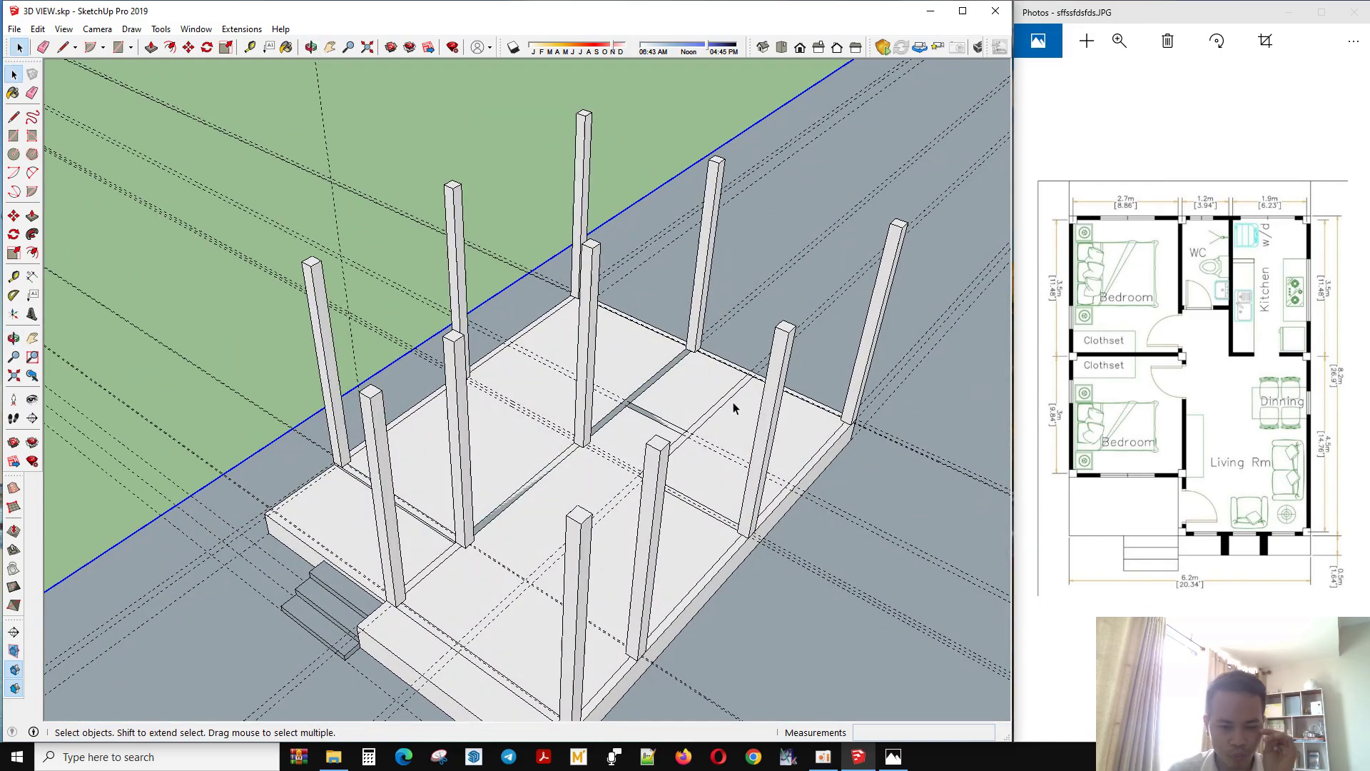
scroll(735, 408, "down", 2)
scroll(681, 615, "up", 3)
scroll(665, 609, "up", 2)
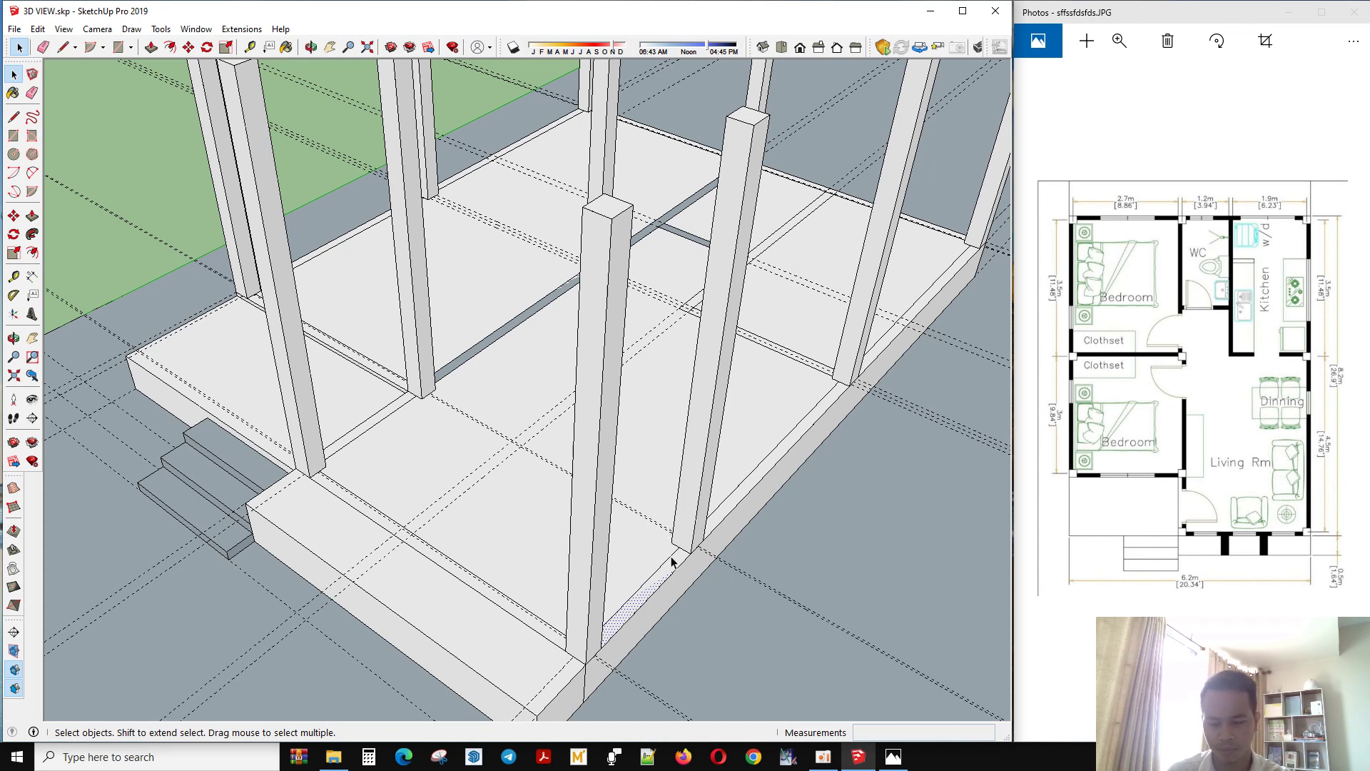
key("m")
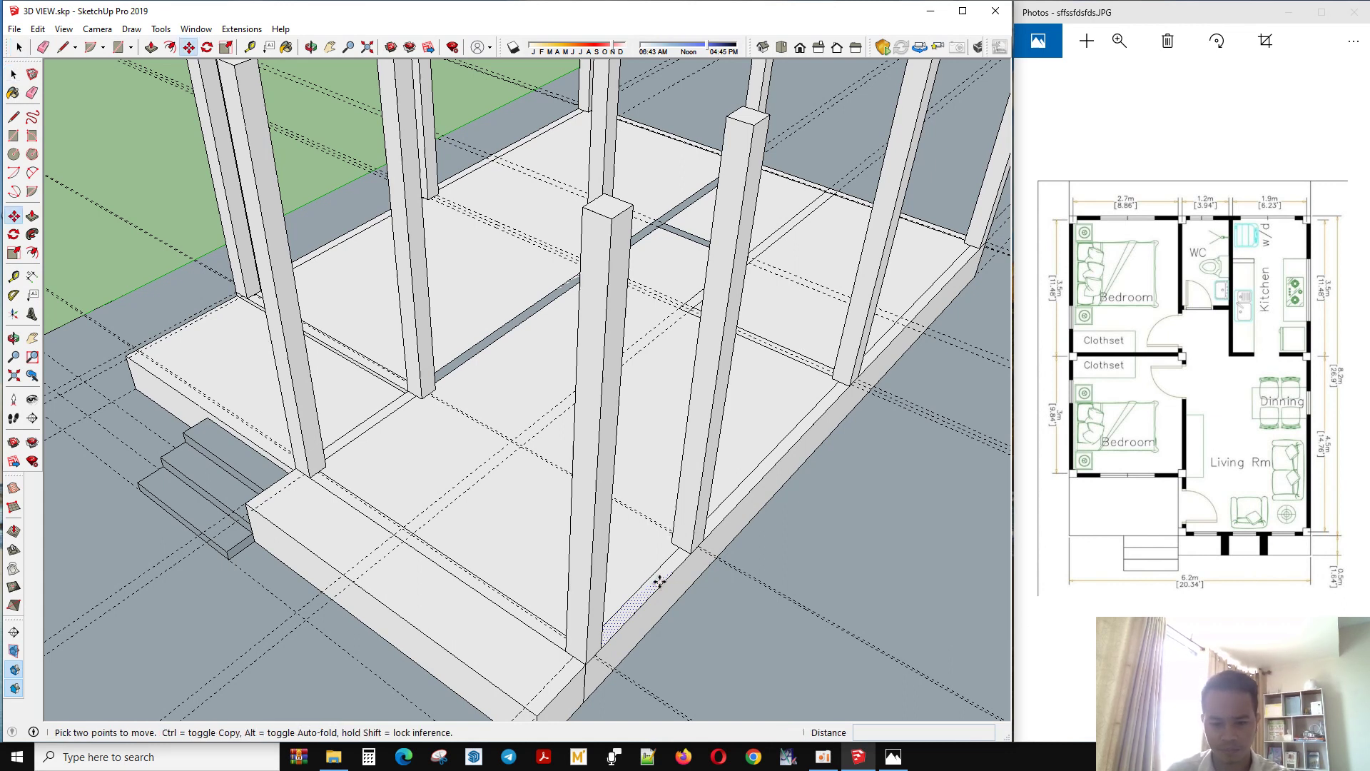
left_click(661, 582)
key("space")
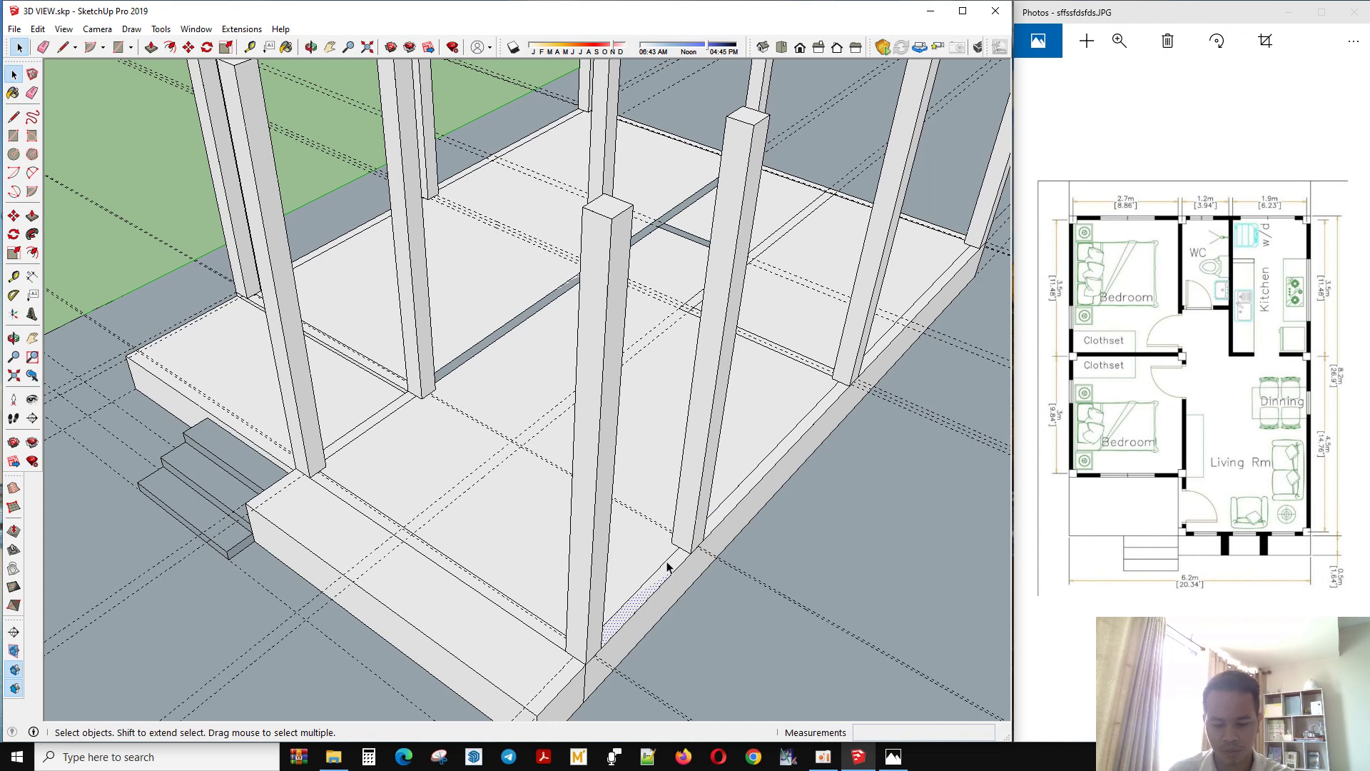
key("p")
left_click(661, 569)
scroll(667, 526, "down", 3)
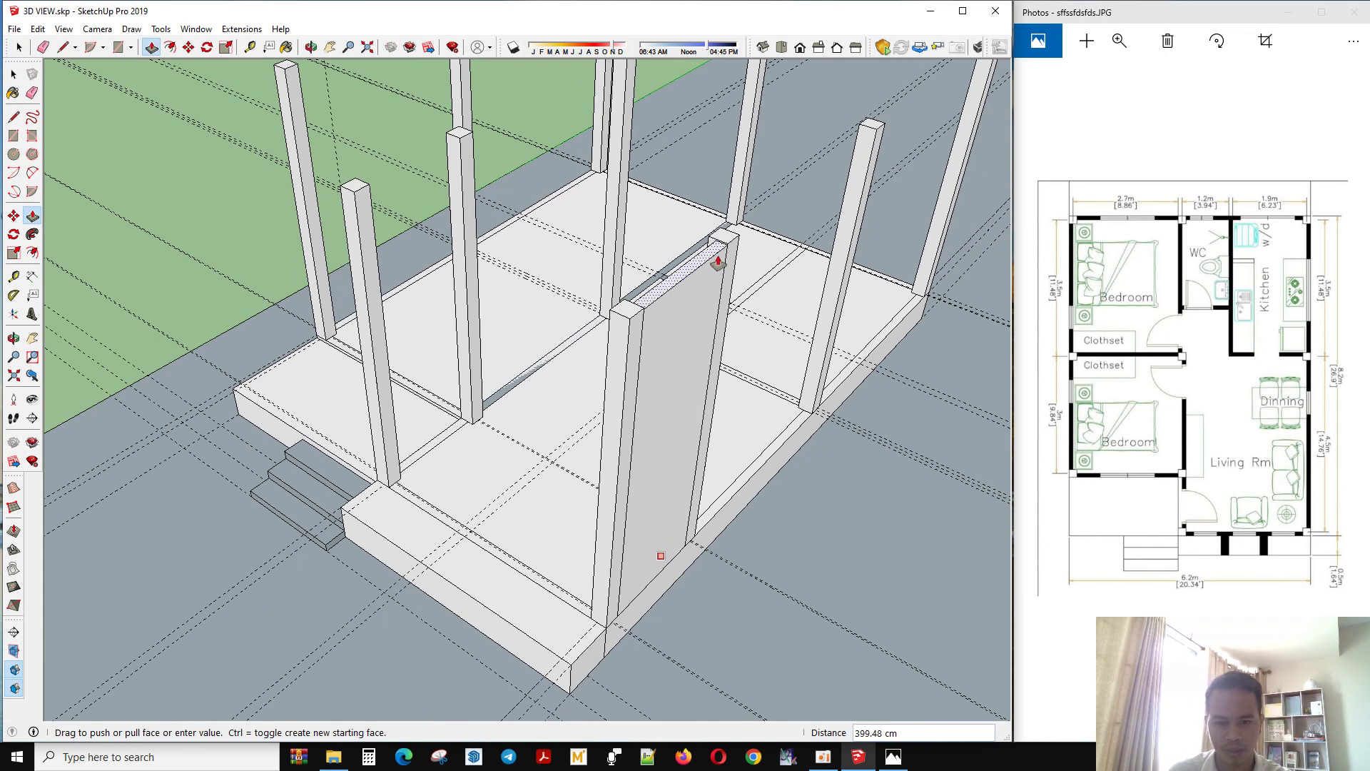
left_click(736, 245)
Raise the next floor strip into a second 400 cm wall.
middle_click_drag(736, 244, 779, 457)
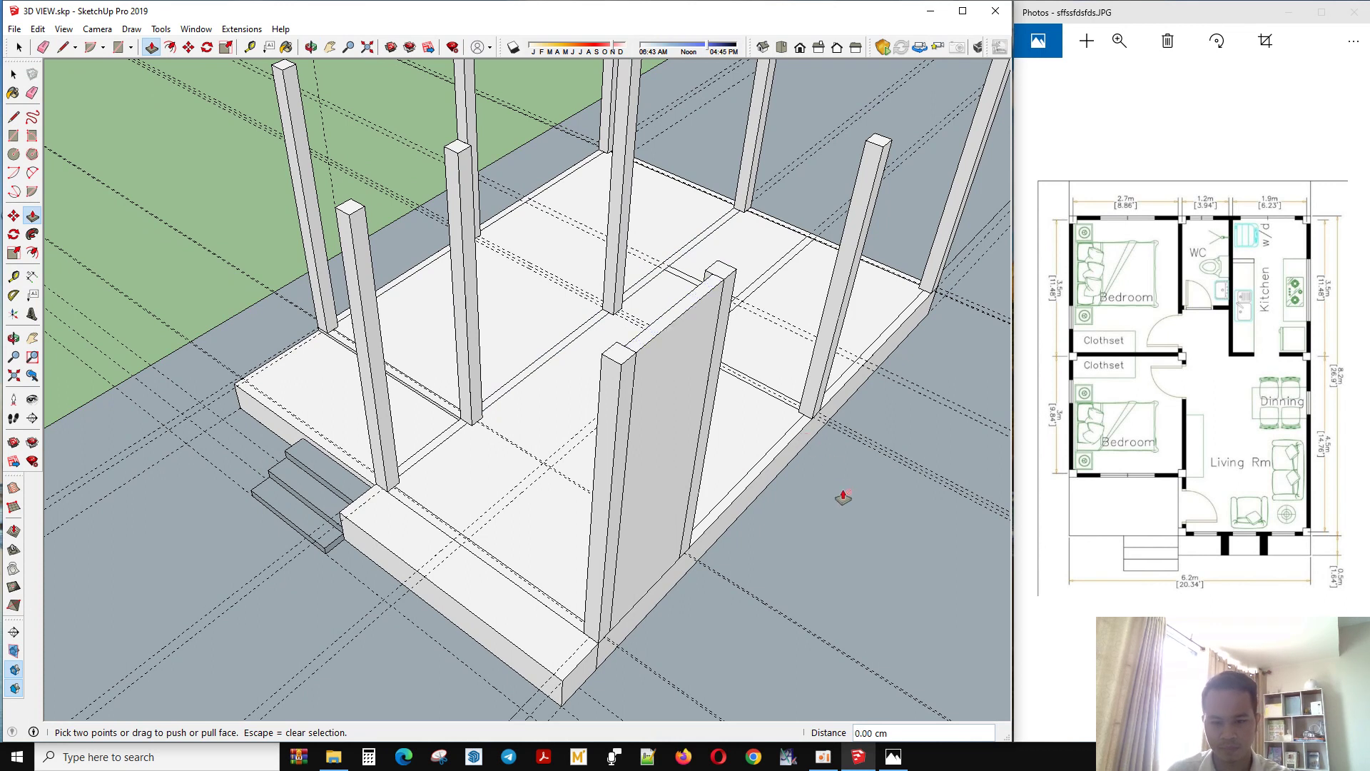
key("space")
key("p")
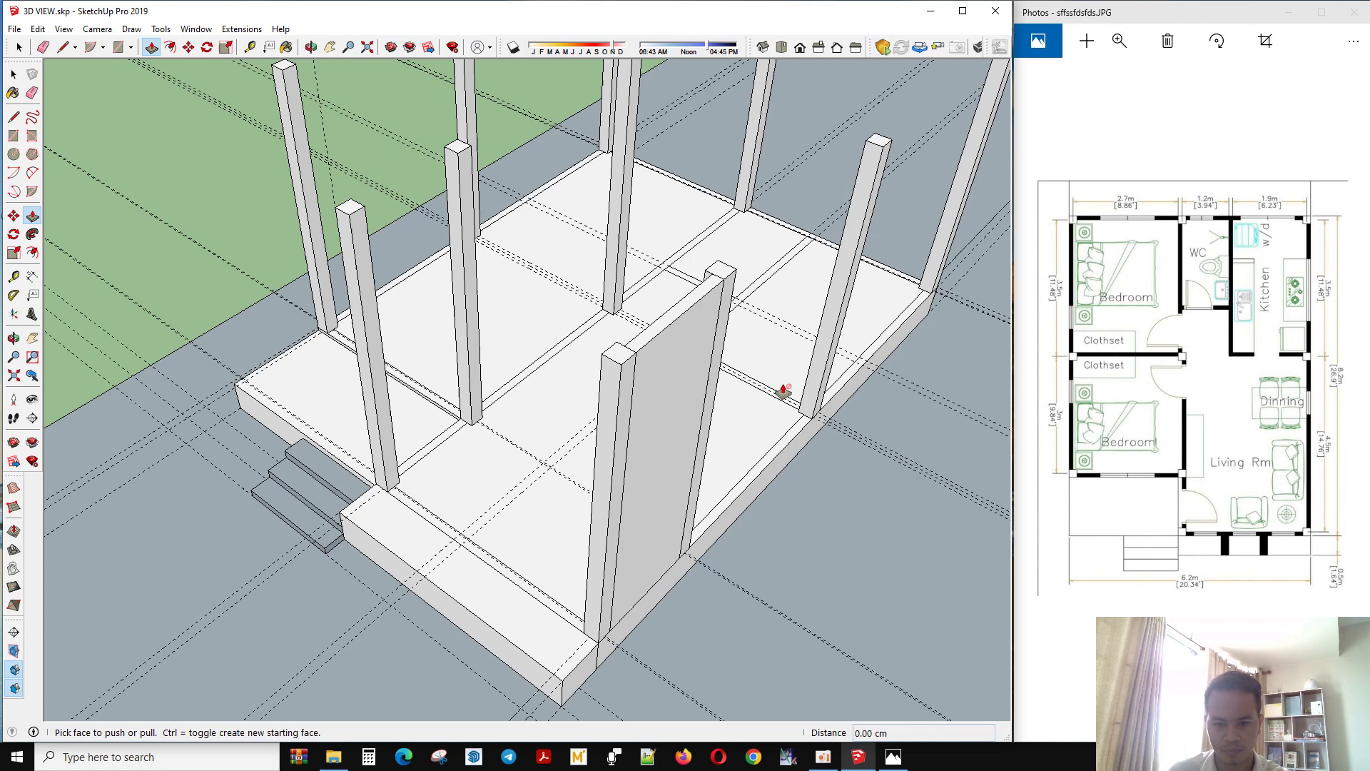
key("space")
left_click(535, 525)
left_click(792, 506)
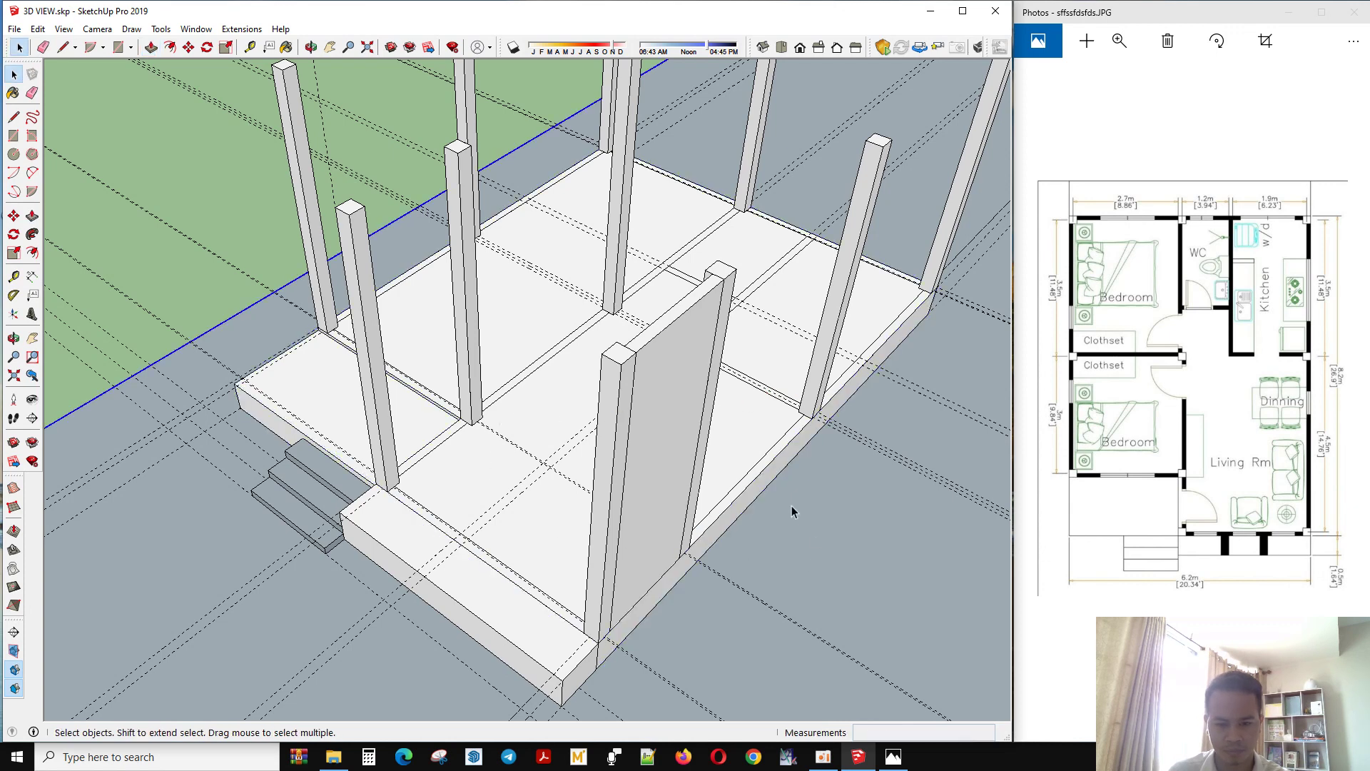
key("p")
key("space")
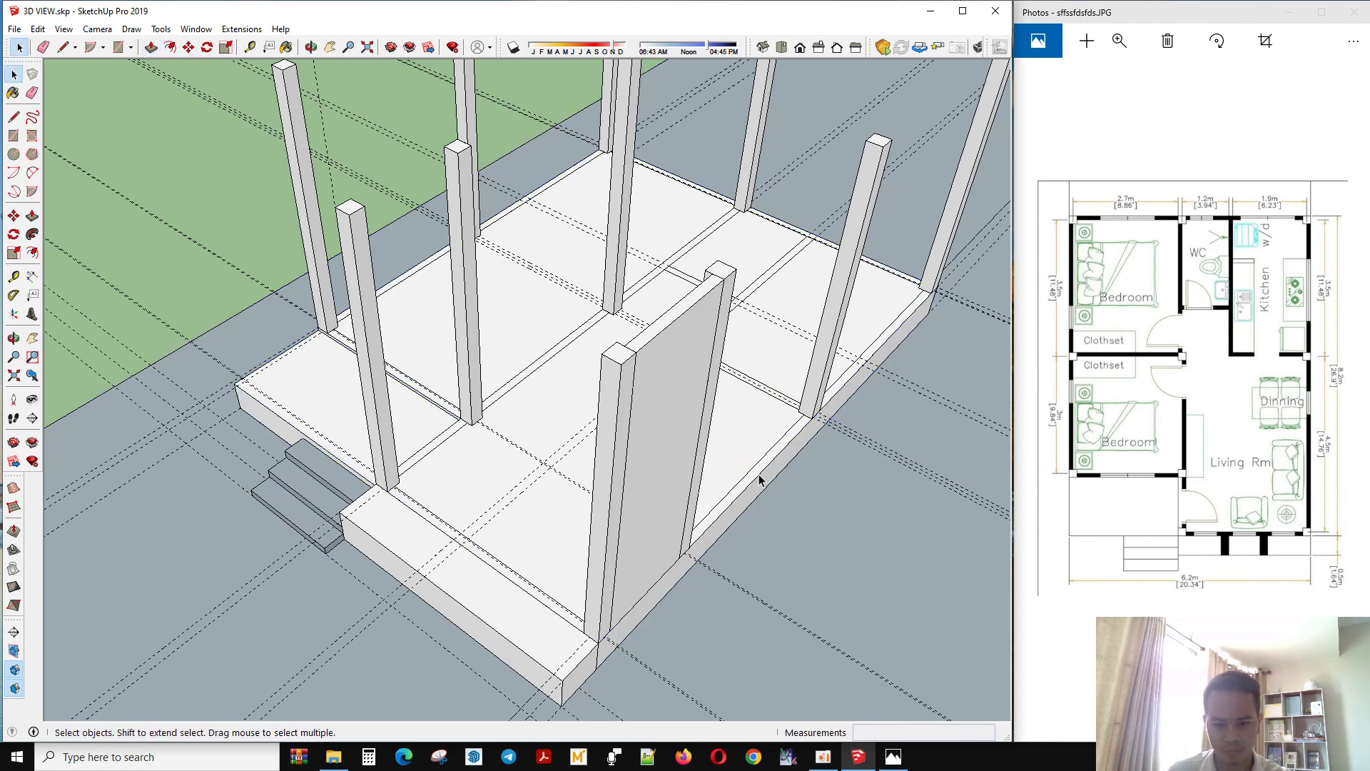
key("p")
left_click(763, 471)
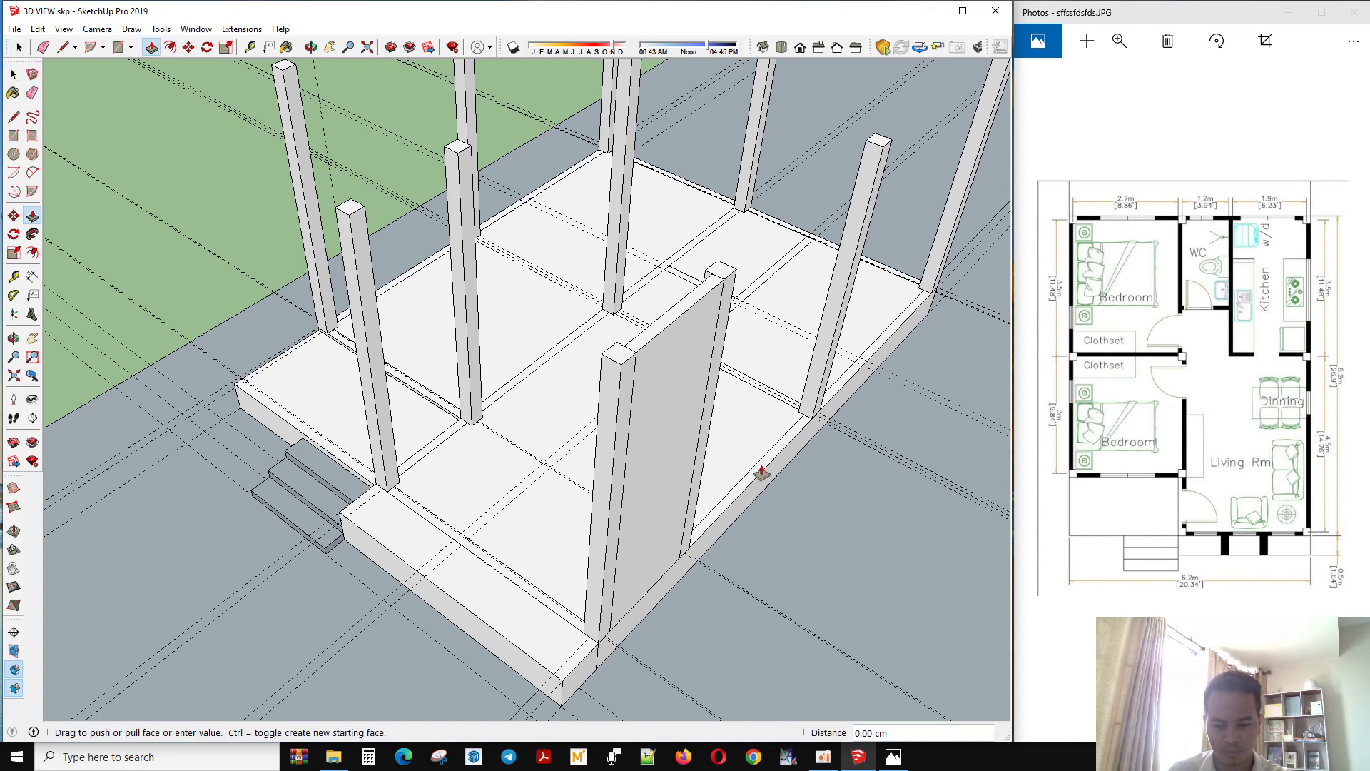
left_click(736, 281)
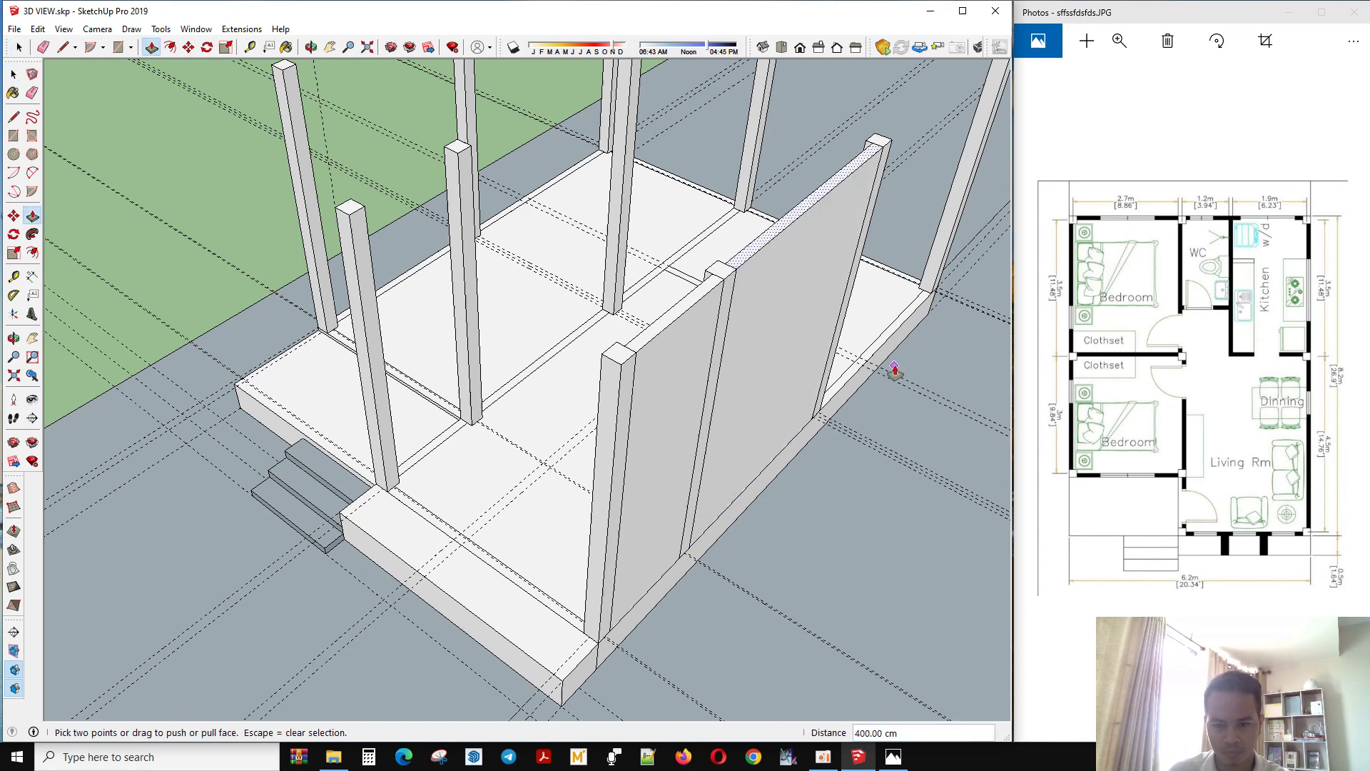
Pick the face beside the second wall to raise it as well.
key("space")
left_click(868, 351)
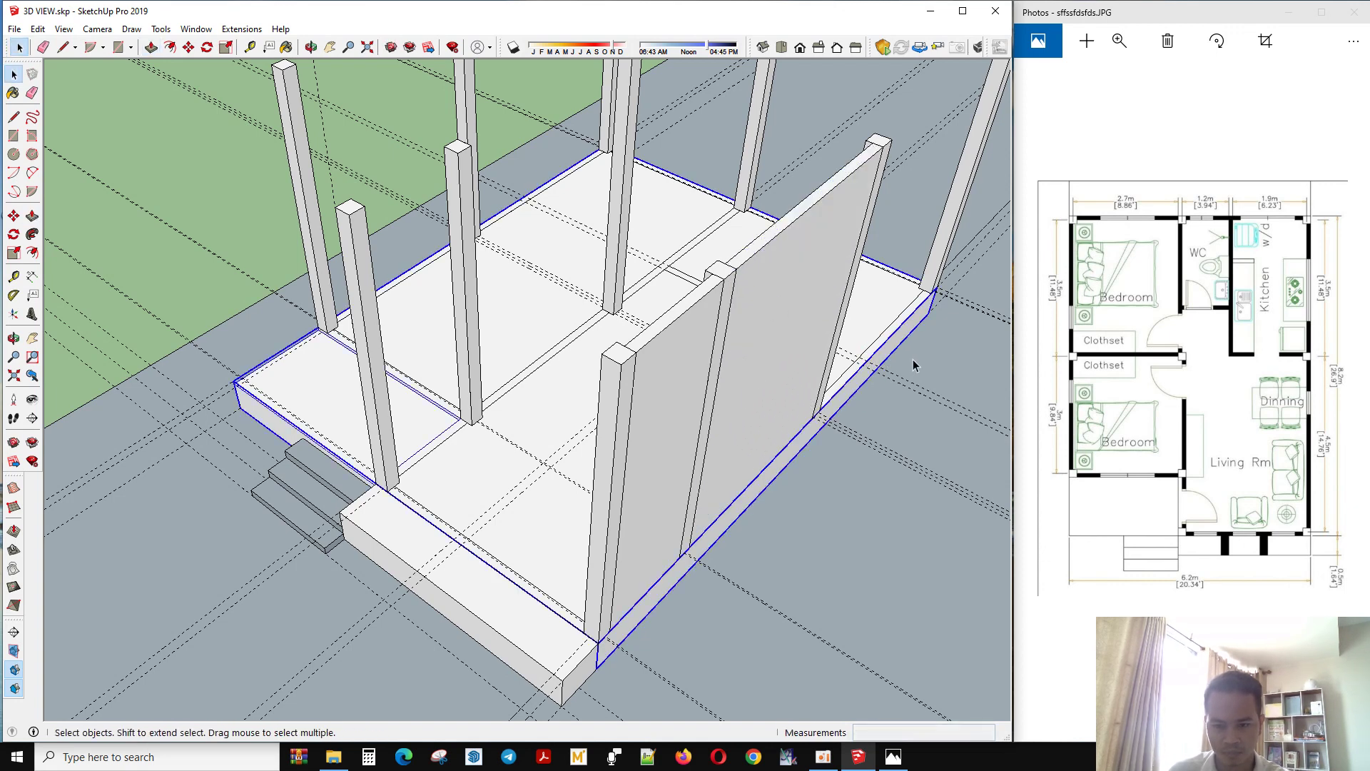
left_click(913, 358)
key("p")
left_click(882, 348)
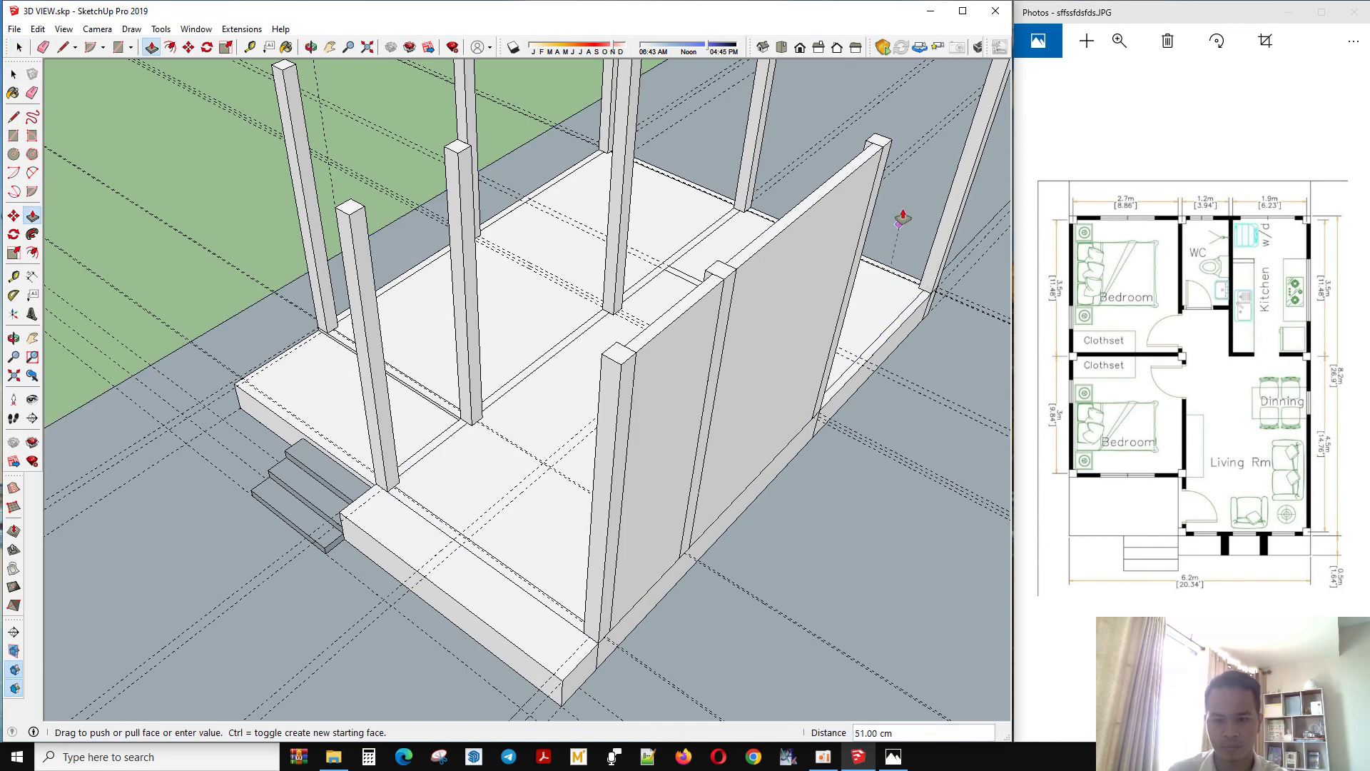
Raise the side face and the back floor strip to 400 cm.
double_click(897, 152)
mouse_move(890, 143)
middle_mouse_down()
mouse_move(661, 554)
mouse_move(725, 590)
middle_mouse_up()
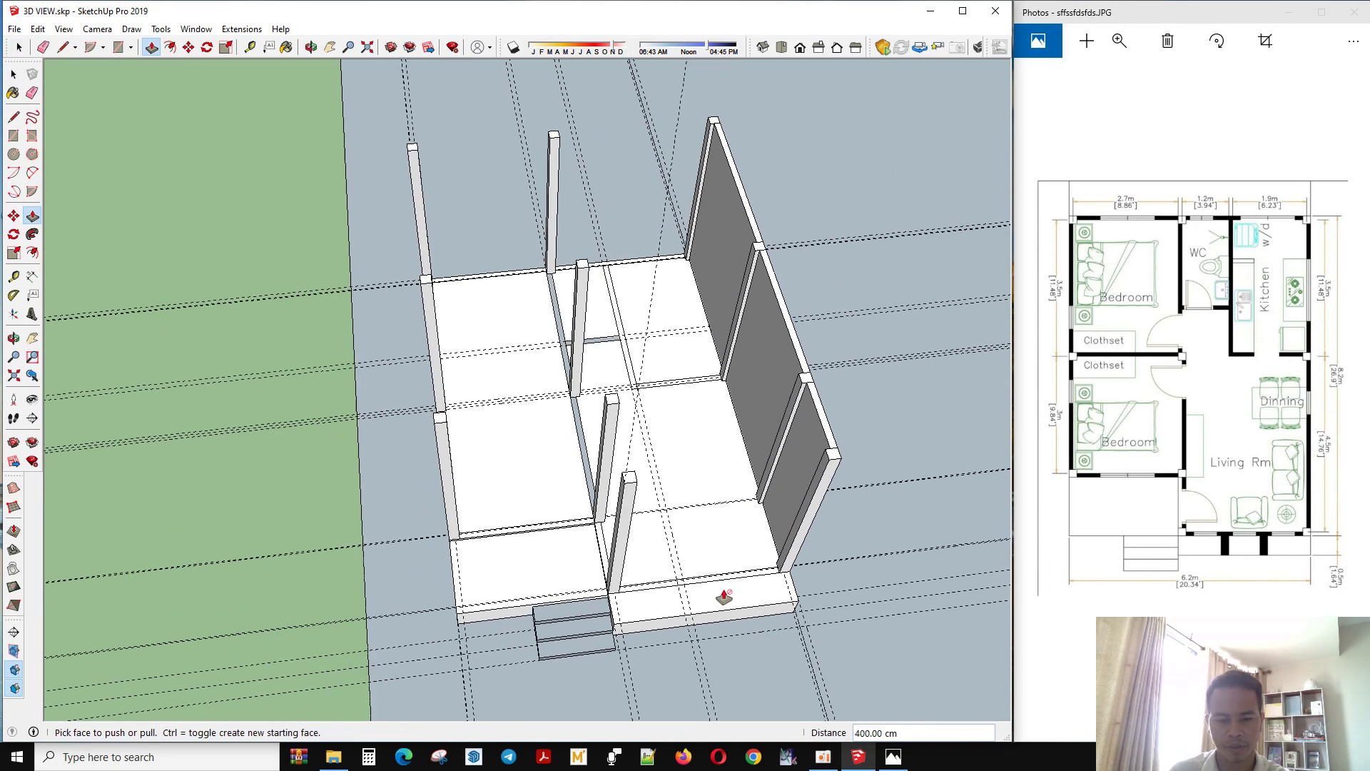
scroll(668, 237, "up", 3)
scroll(654, 382, "up", 3)
left_click(656, 360)
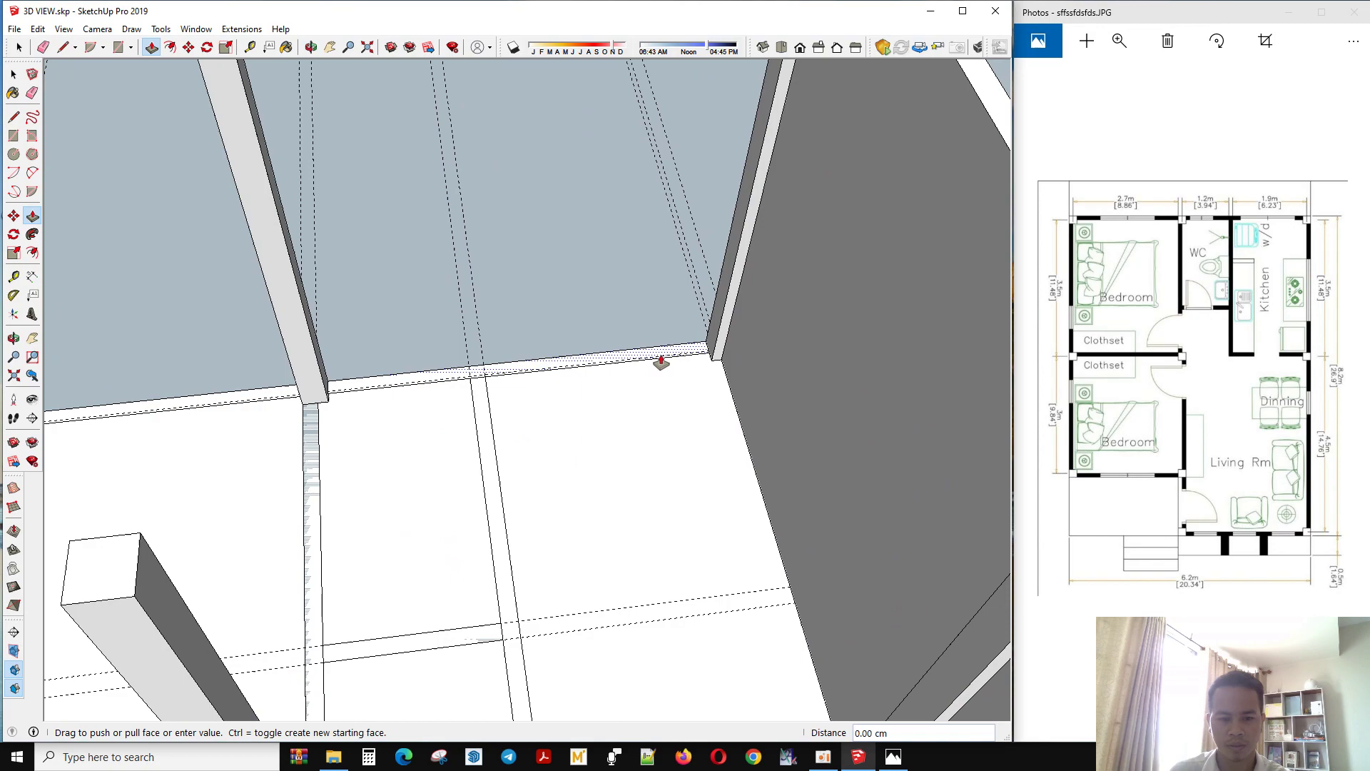
scroll(657, 358, "down", 3)
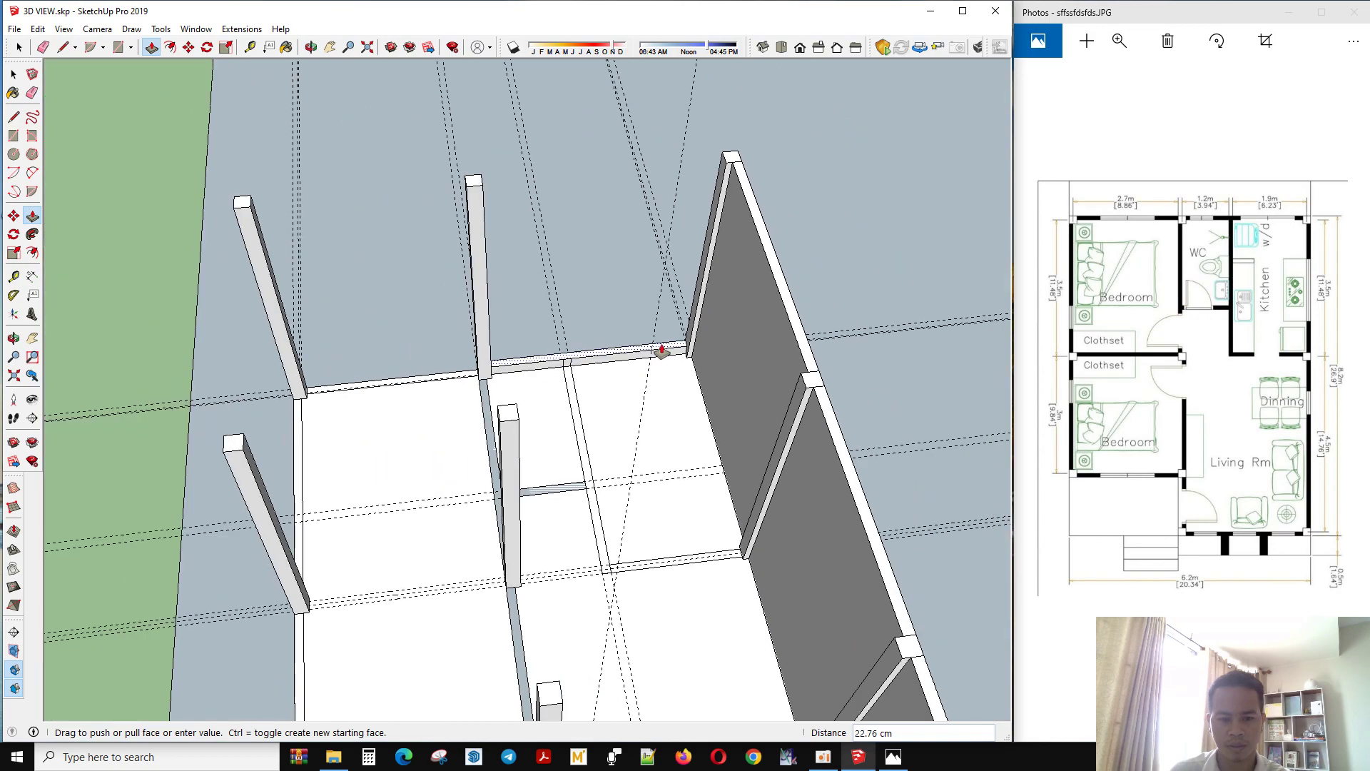
left_click(726, 167)
Raise the thin wall strip on the room's far side to 400 cm.
middle_click_drag(554, 368, 758, 463)
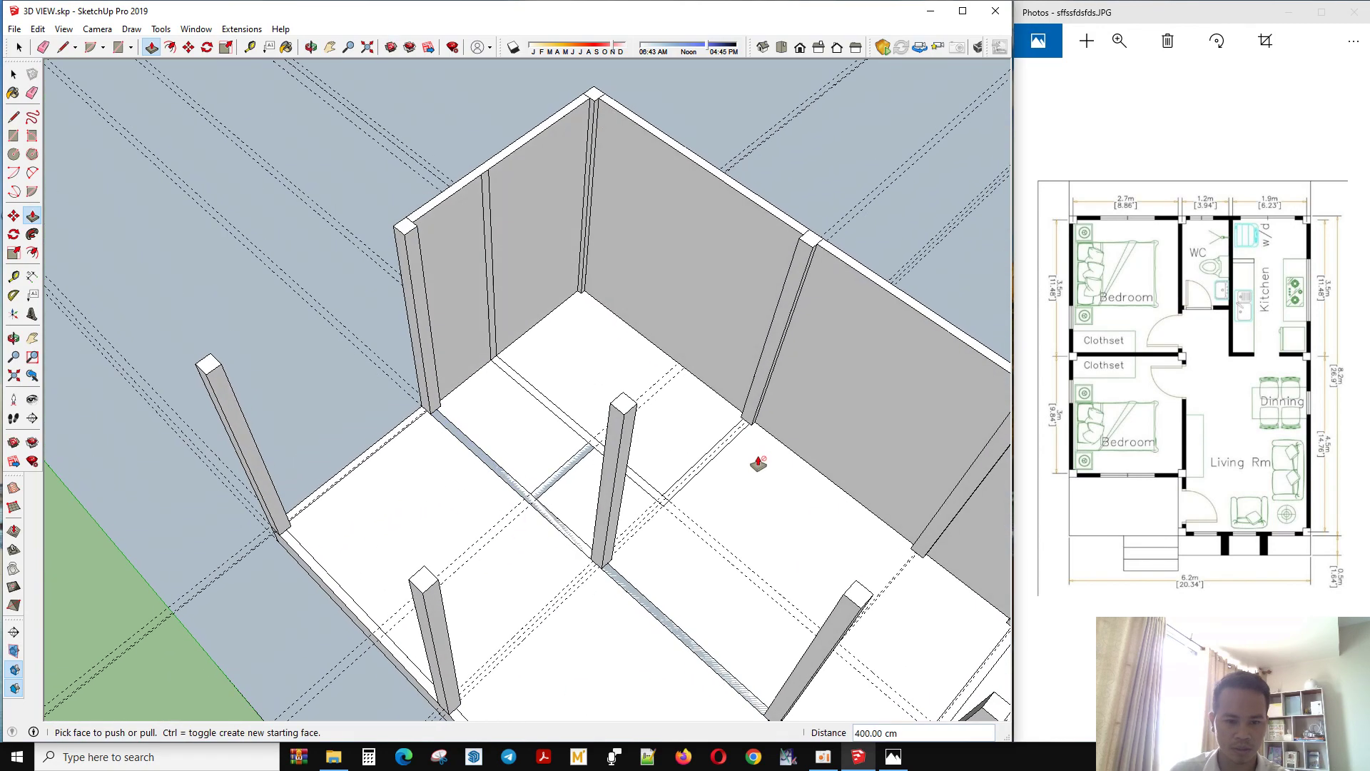
left_click(401, 434)
left_click(417, 237)
scroll(546, 403, "down", 2)
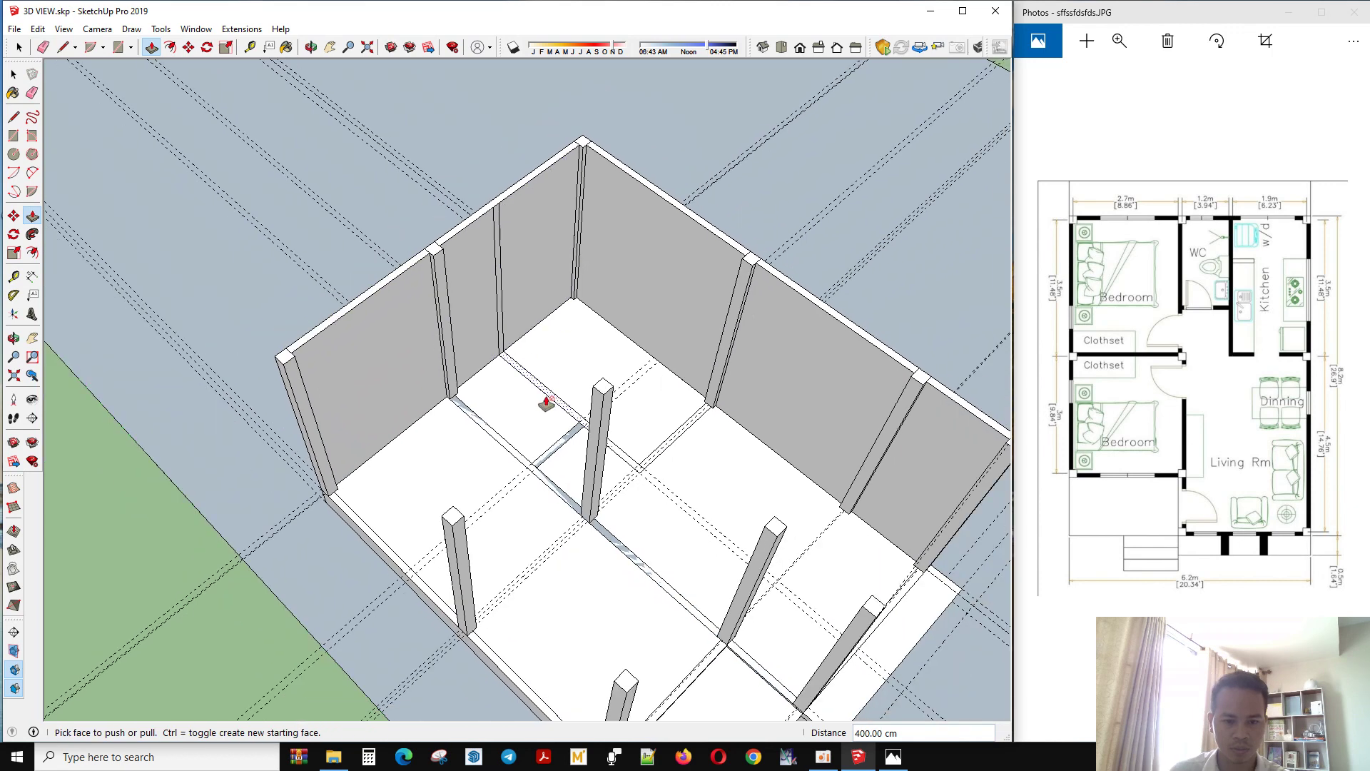
left_click(454, 526)
scroll(454, 527, "down", 2)
scroll(530, 588, "up", 1)
Raise another wall strip and the interior wall between two columns to full height.
left_click(529, 587)
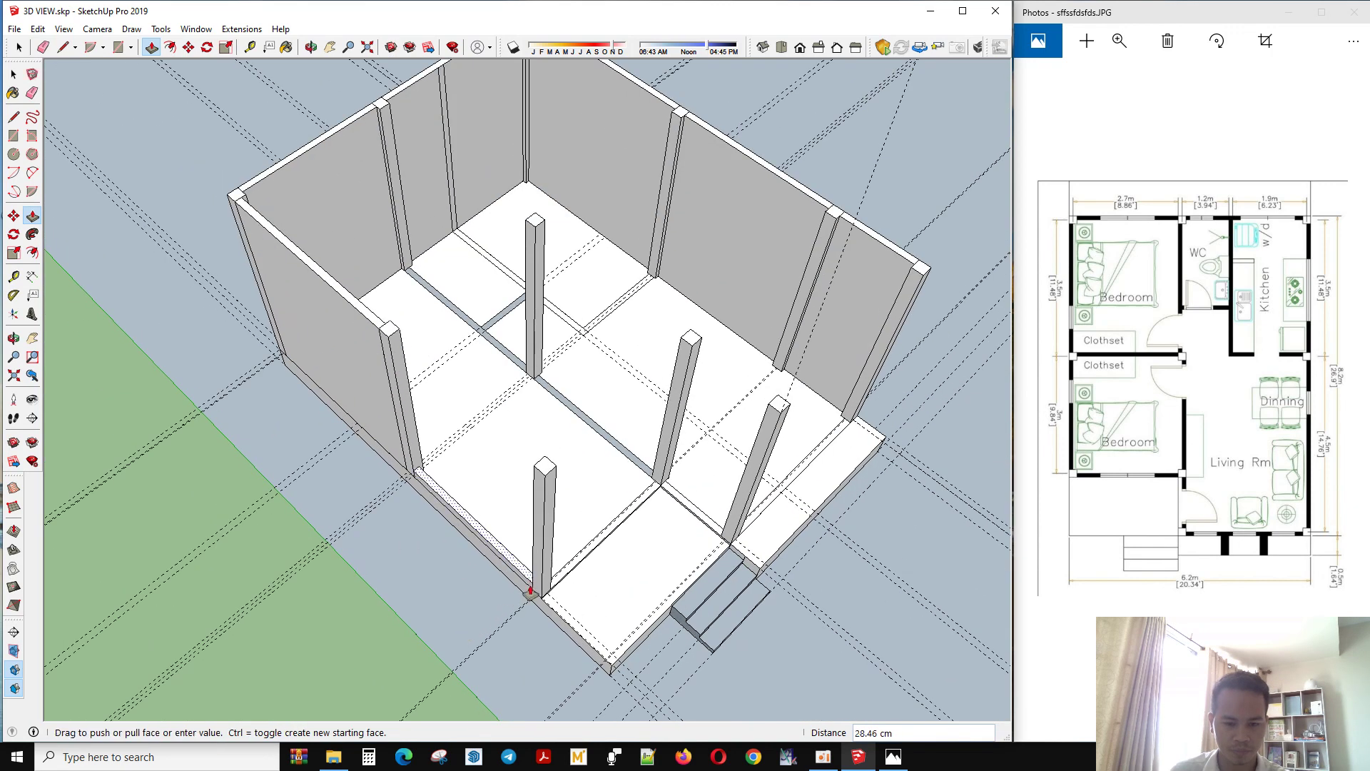
left_click(559, 472)
left_click(636, 495)
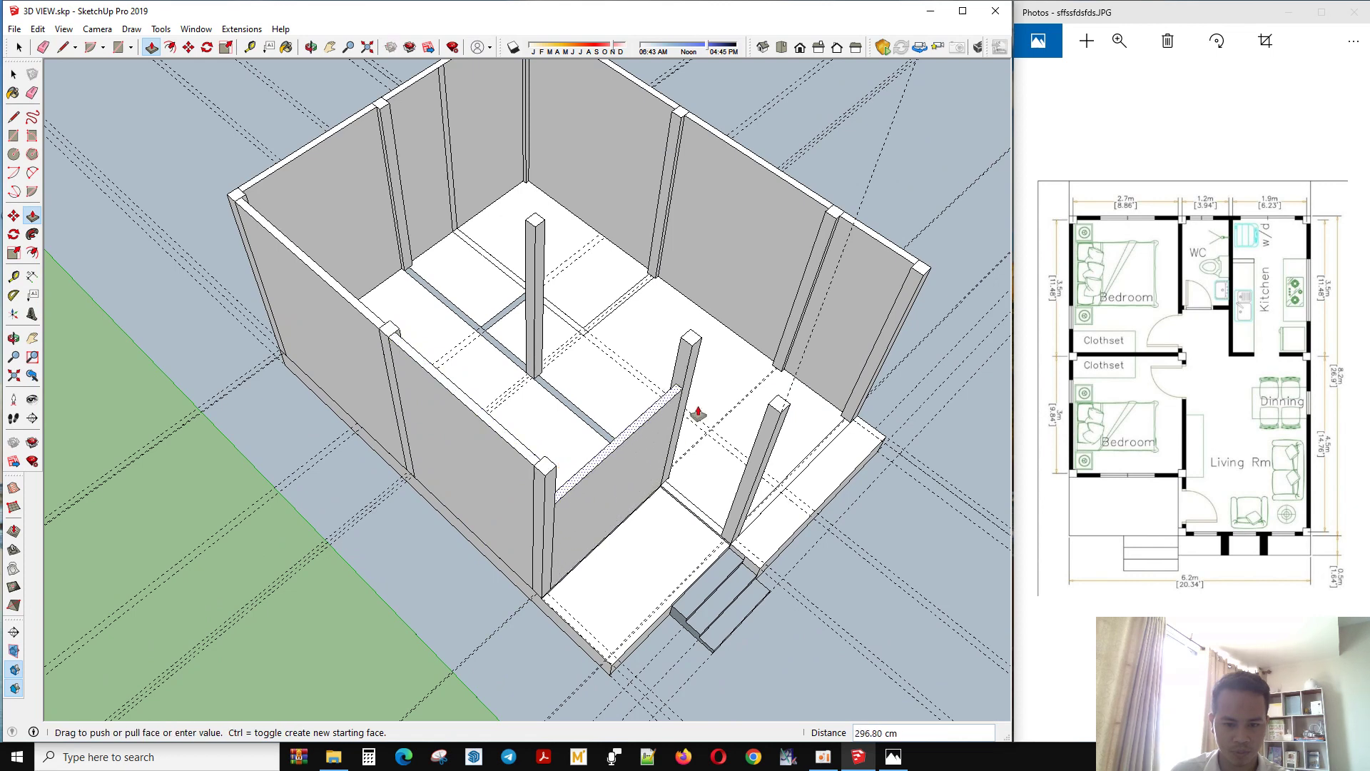
left_click(695, 354)
type("400")
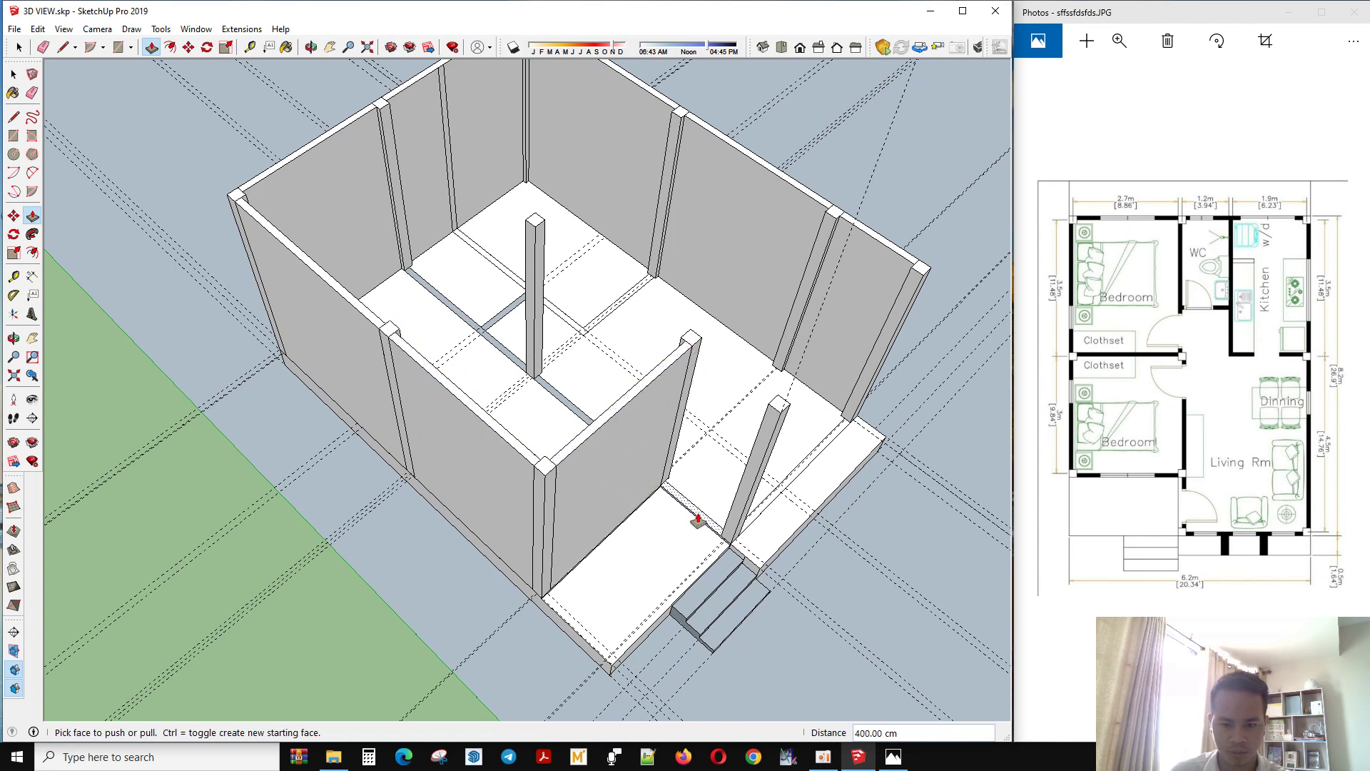
left_click(698, 522)
left_click(777, 429)
middle_click_drag(650, 560, 749, 565)
scroll(758, 468, "up", 2)
mouse_move(753, 465)
middle_mouse_down()
mouse_move(756, 355)
mouse_move(743, 453)
middle_mouse_up()
scroll(461, 440, "up", 3)
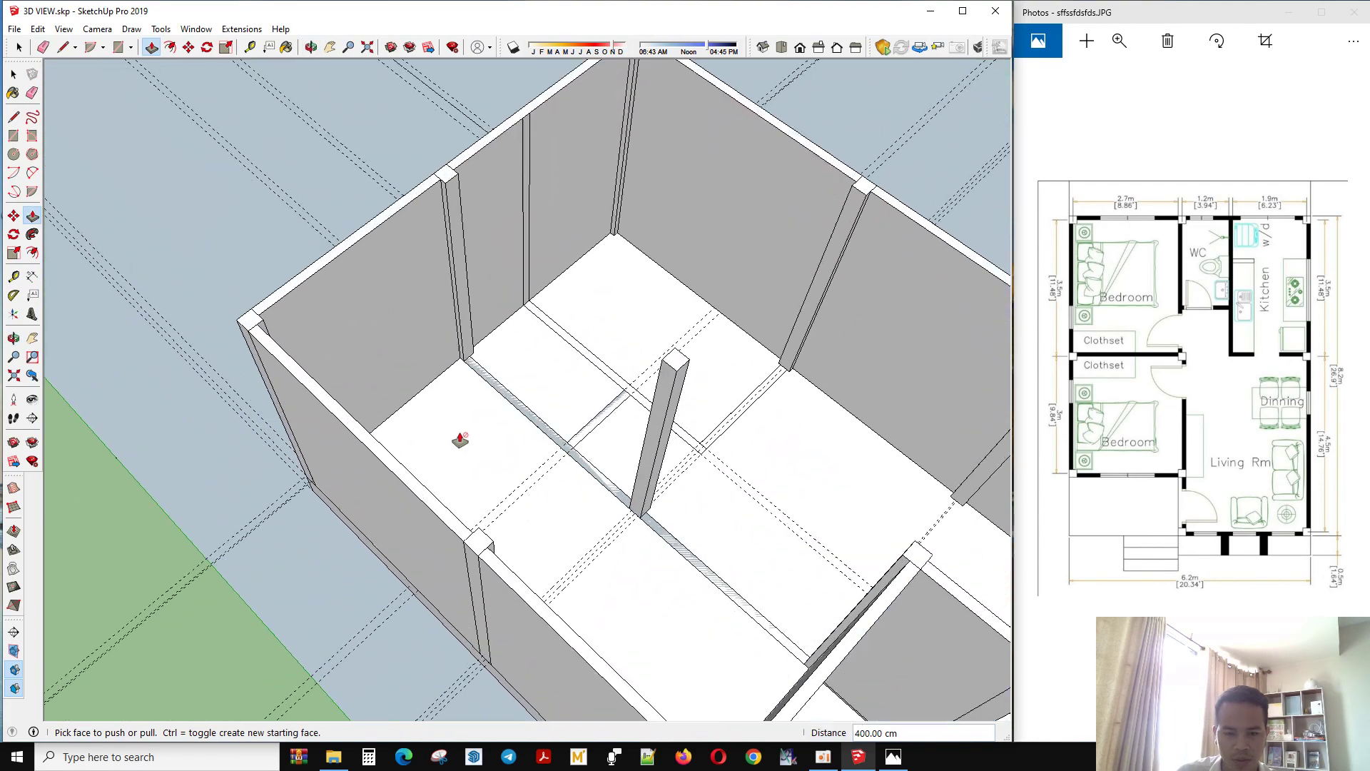
mouse_move(507, 535)
middle_mouse_down()
mouse_move(611, 536)
mouse_move(360, 565)
mouse_move(603, 573)
middle_mouse_up()
scroll(434, 564, "up", 2)
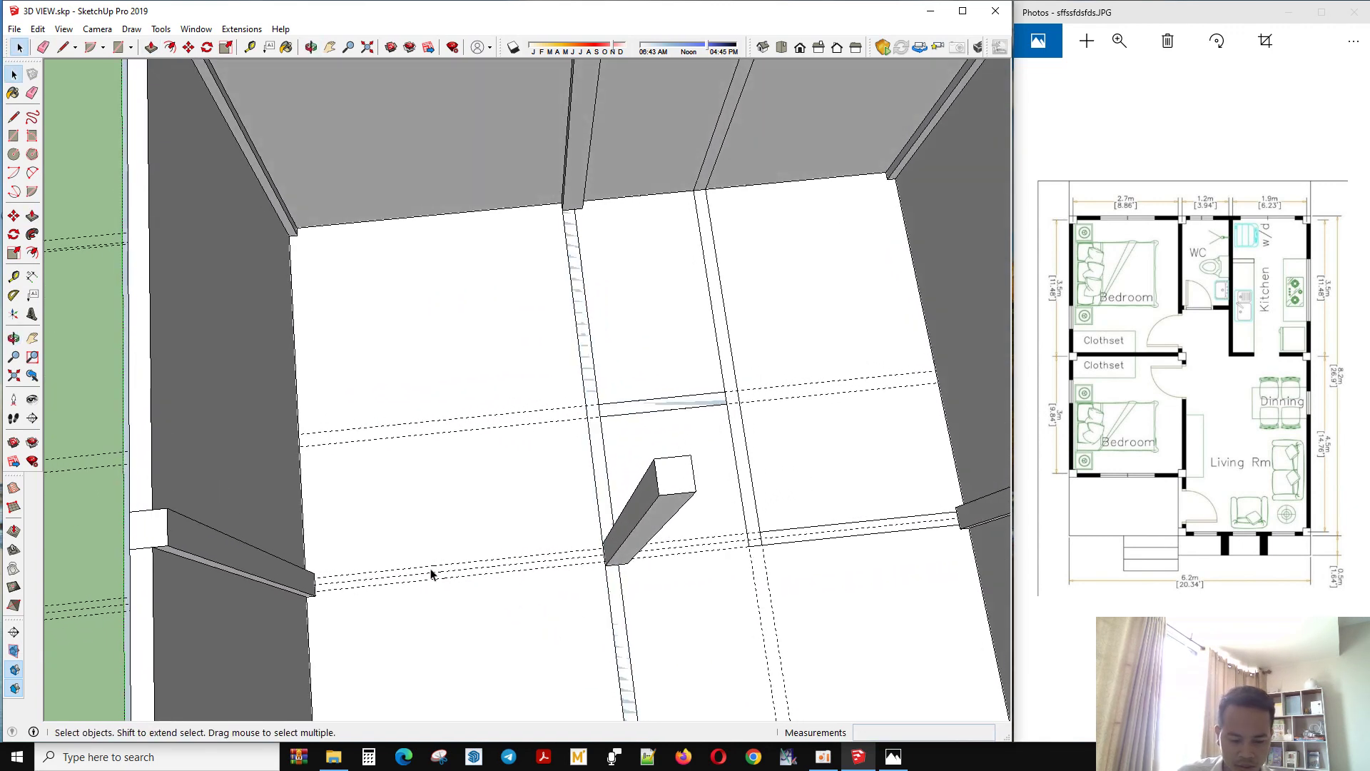
Draw a thin rectangle across the floor strip between the interior wall ends, redrawing it once.
key("r")
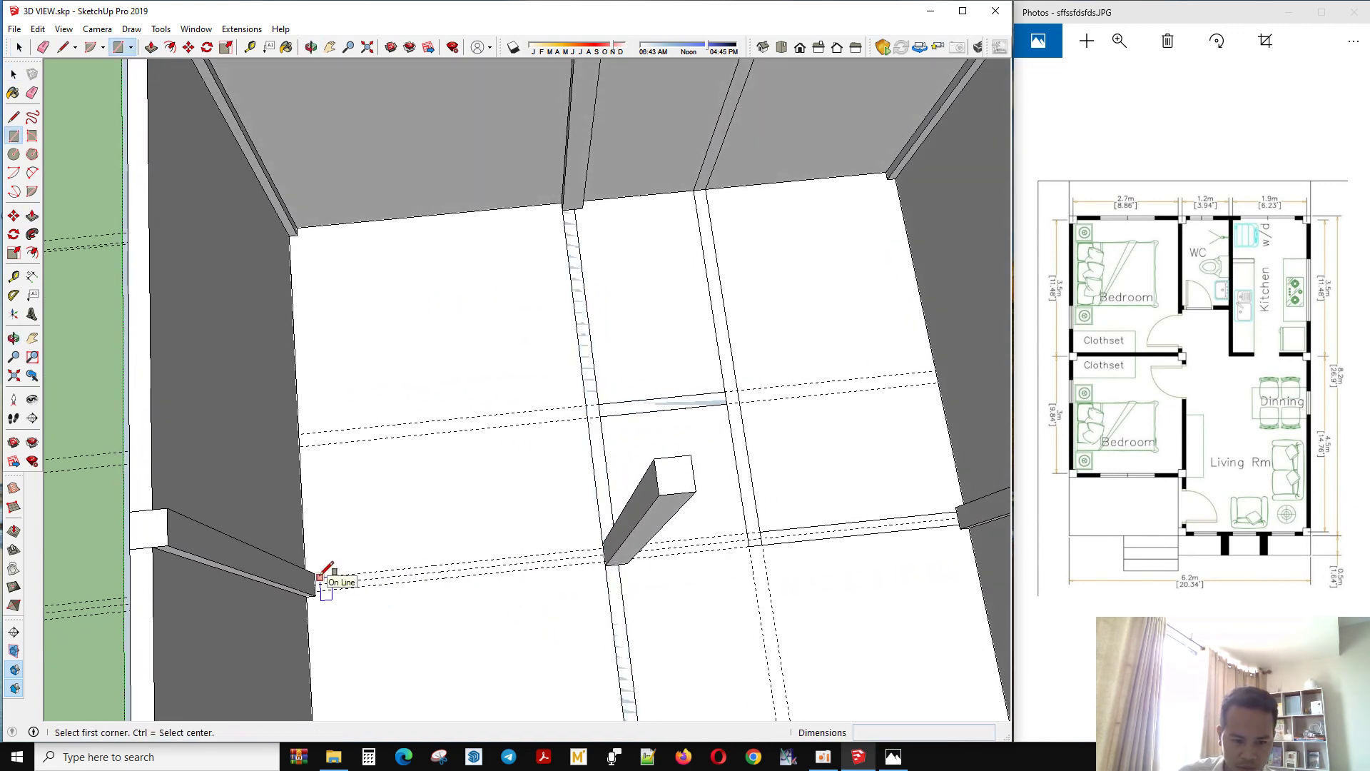
scroll(319, 570, "up", 2)
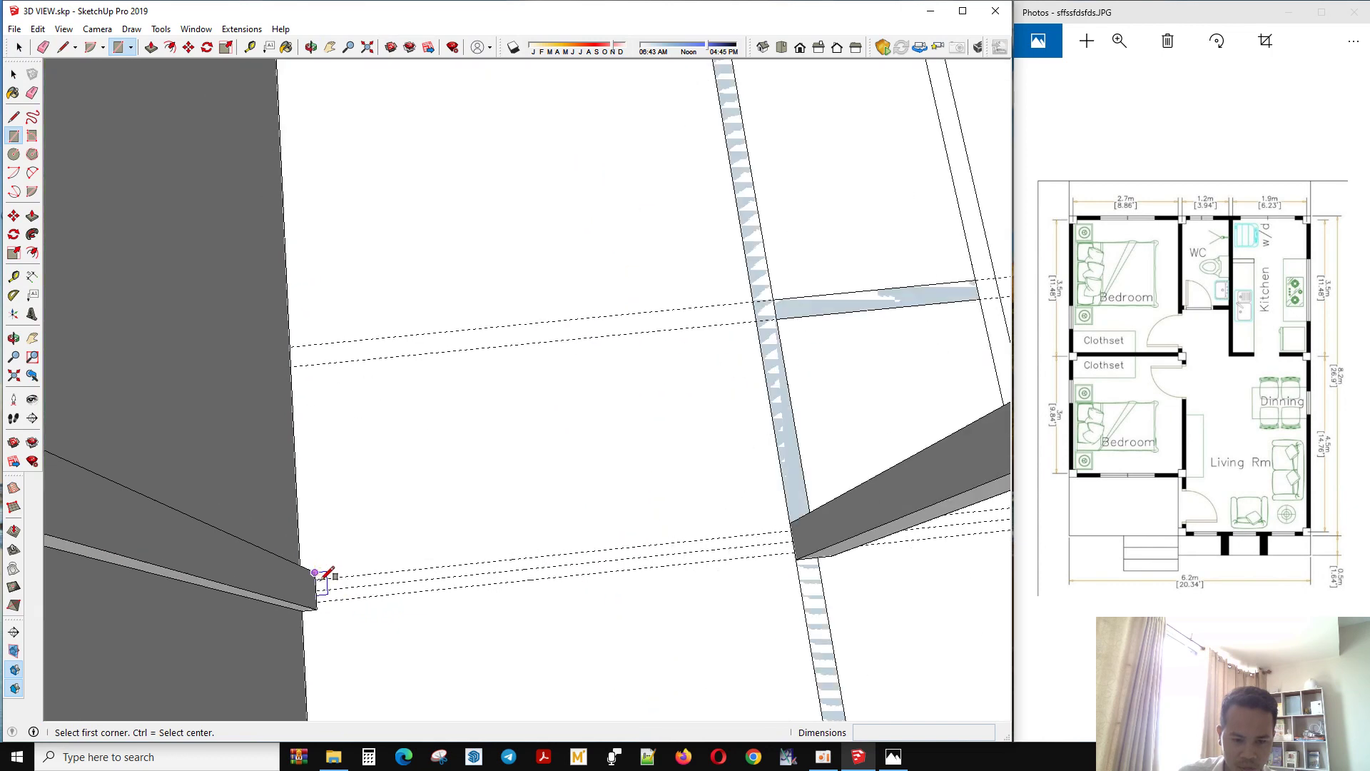
scroll(325, 573, "up", 2)
left_click(311, 578)
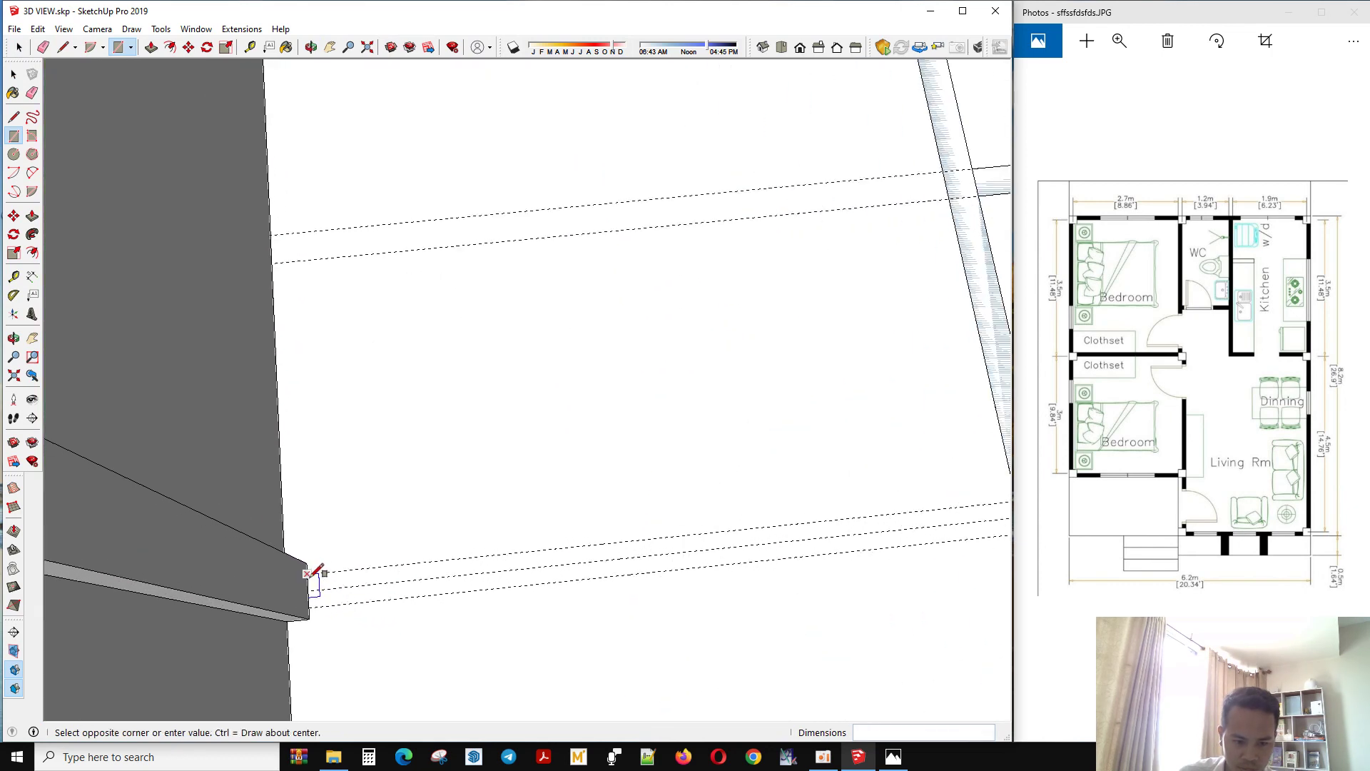
scroll(316, 573, "down", 2)
left_click(815, 535)
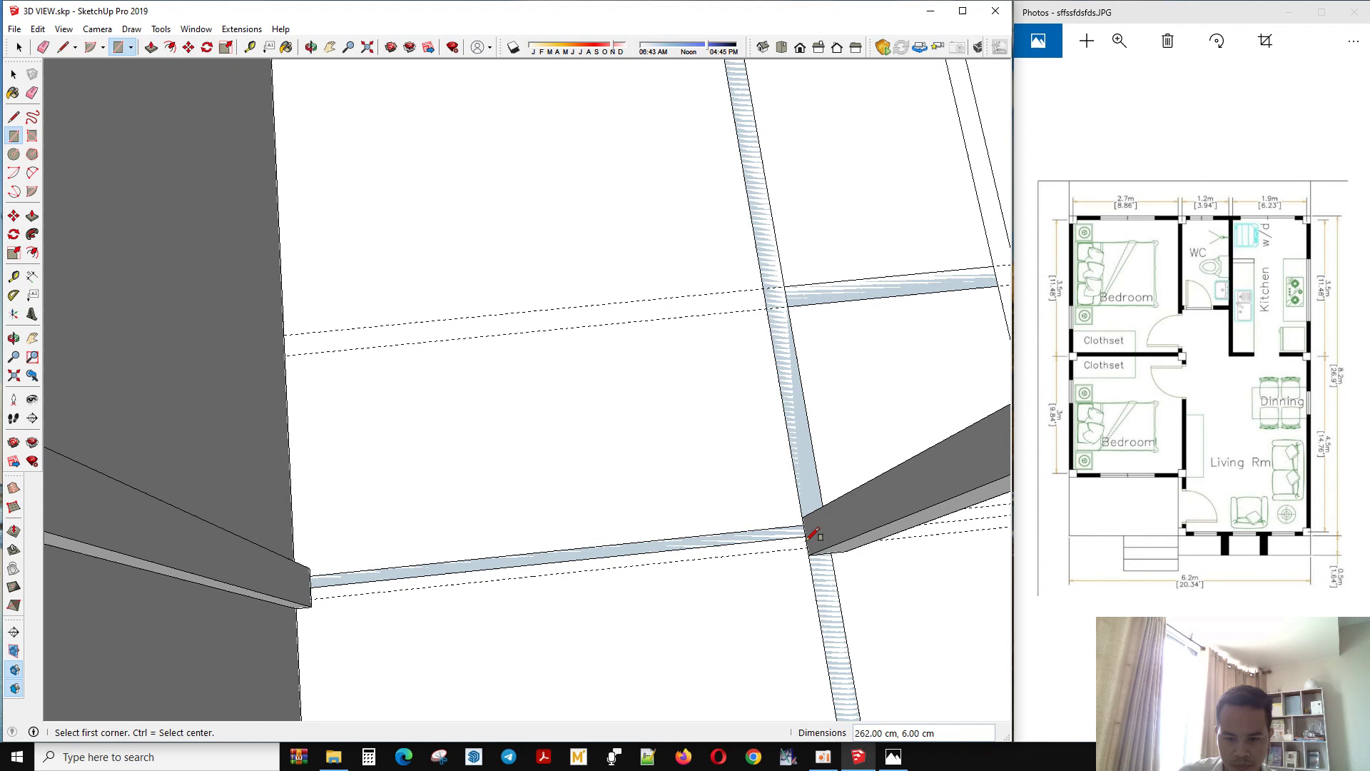
key("ctrl+z")
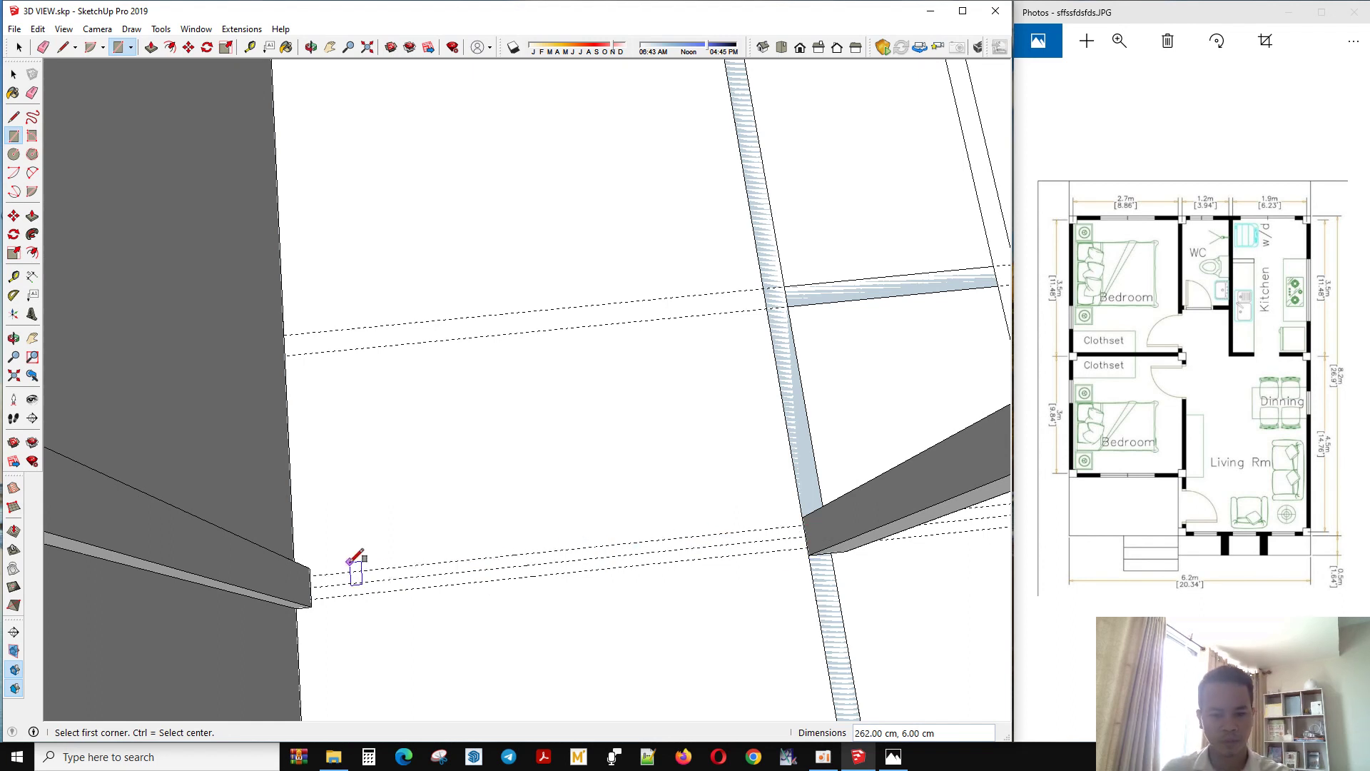
left_click(319, 593)
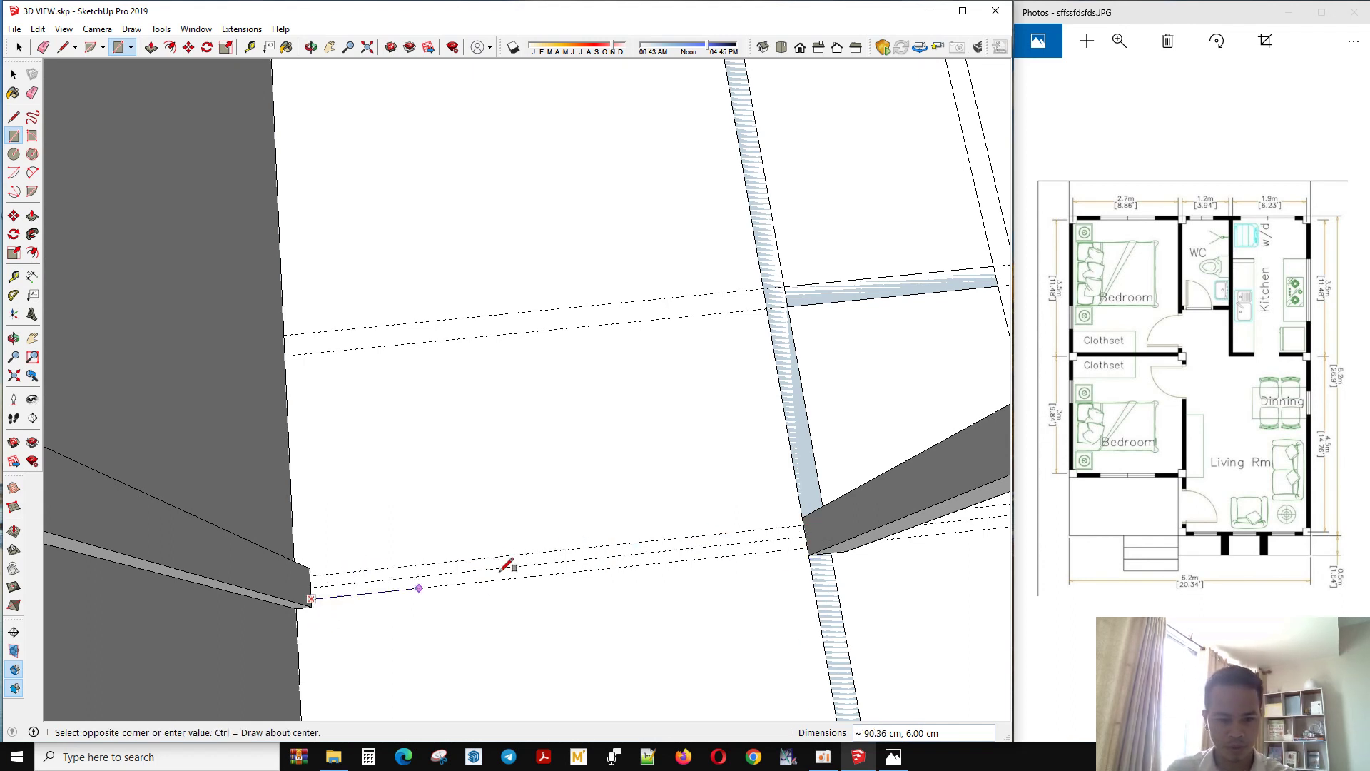
scroll(811, 535, "up", 2)
left_click(810, 535)
scroll(750, 519, "down", 2)
key("space")
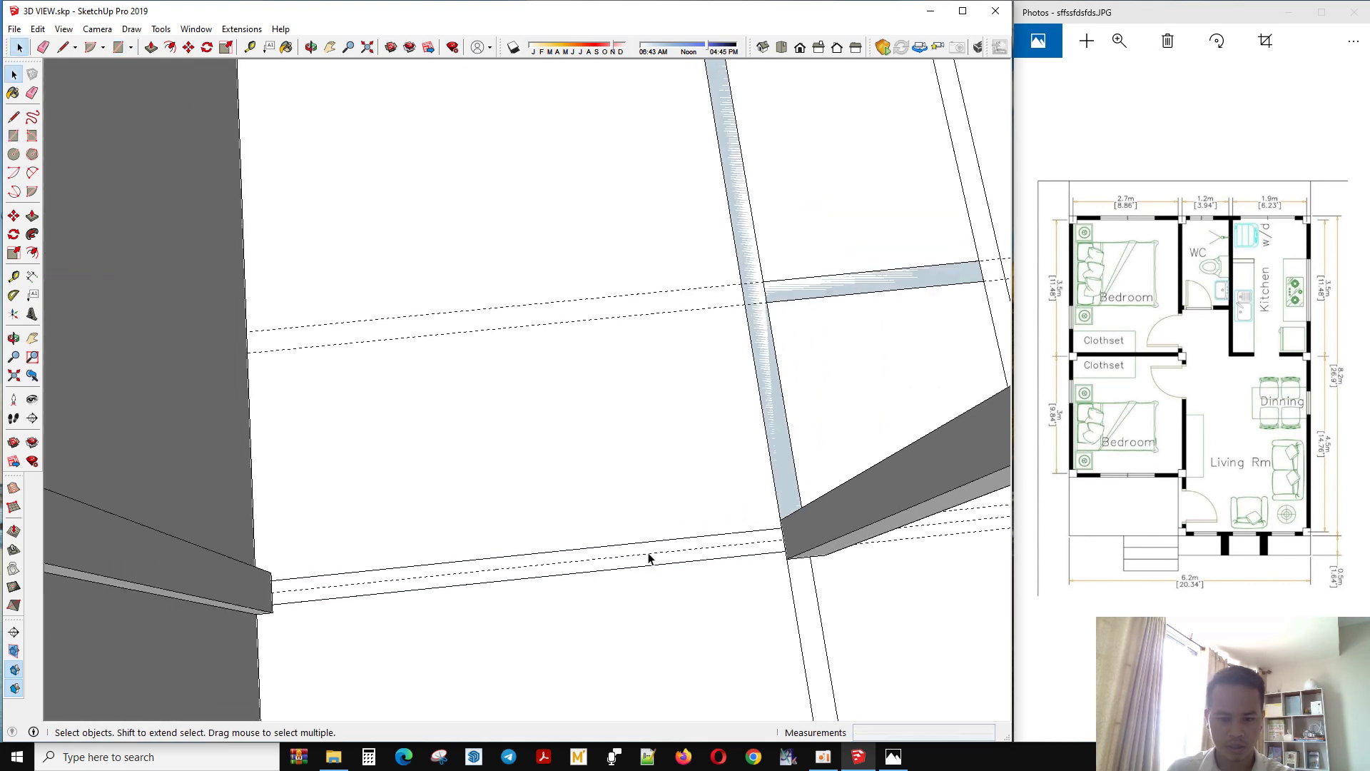
key("p")
Raise the first thin partition strip to the full 400 cm height.
left_click_drag(643, 568, 651, 545)
mouse_move(651, 545)
middle_mouse_down()
mouse_move(654, 447)
mouse_move(633, 458)
middle_mouse_up()
left_click_drag(633, 458, 887, 306)
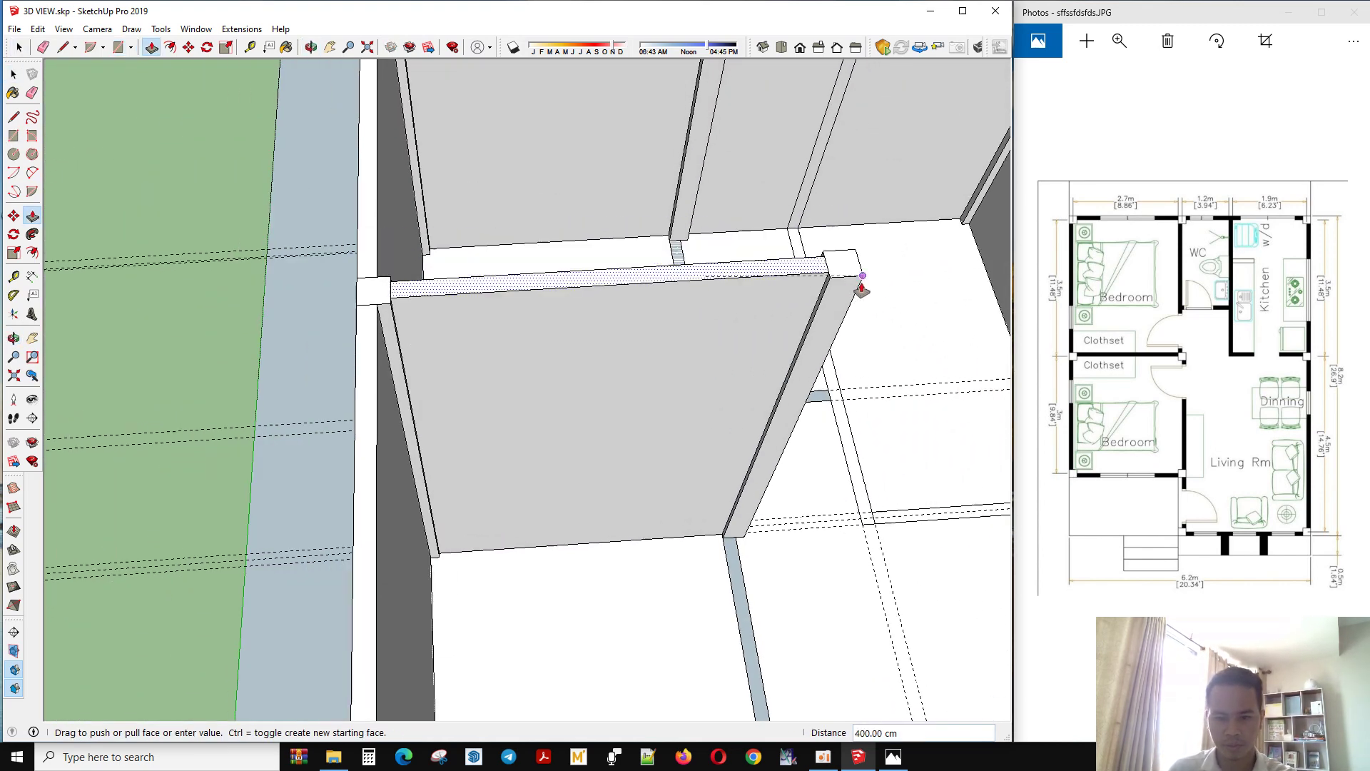
middle_click_drag(728, 290, 826, 485)
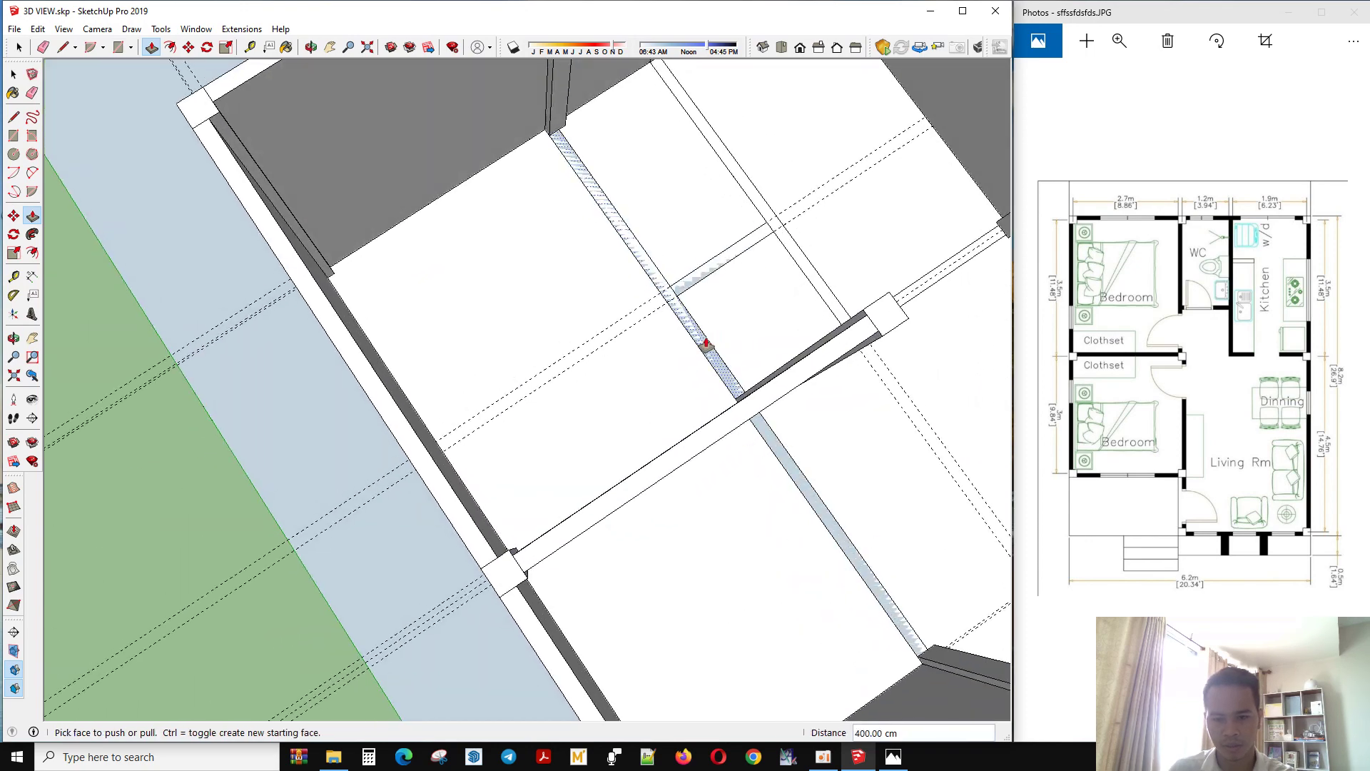
left_click_drag(706, 345, 884, 310)
mouse_move(885, 310)
middle_mouse_down()
mouse_move(65, 310)
mouse_move(602, 677)
middle_mouse_up()
left_click_drag(586, 587, 816, 544)
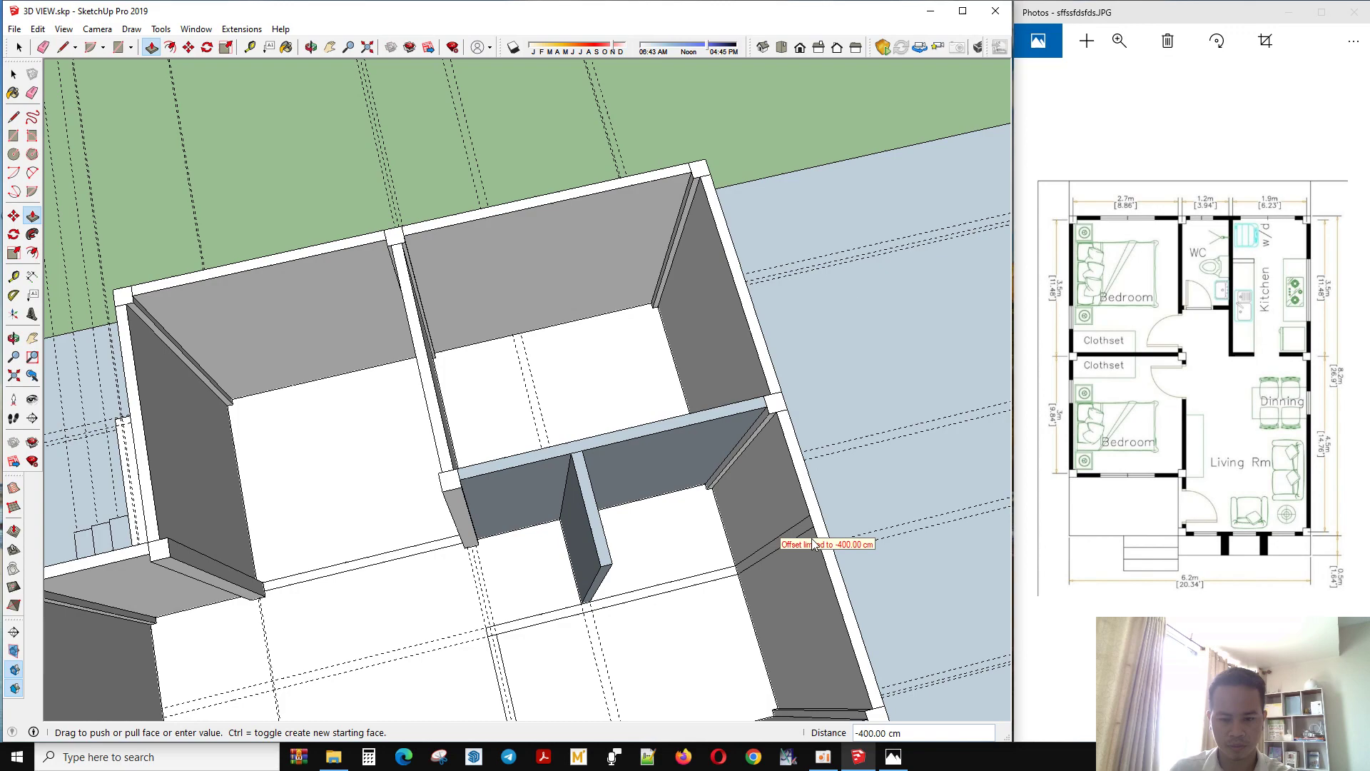
left_click(835, 593)
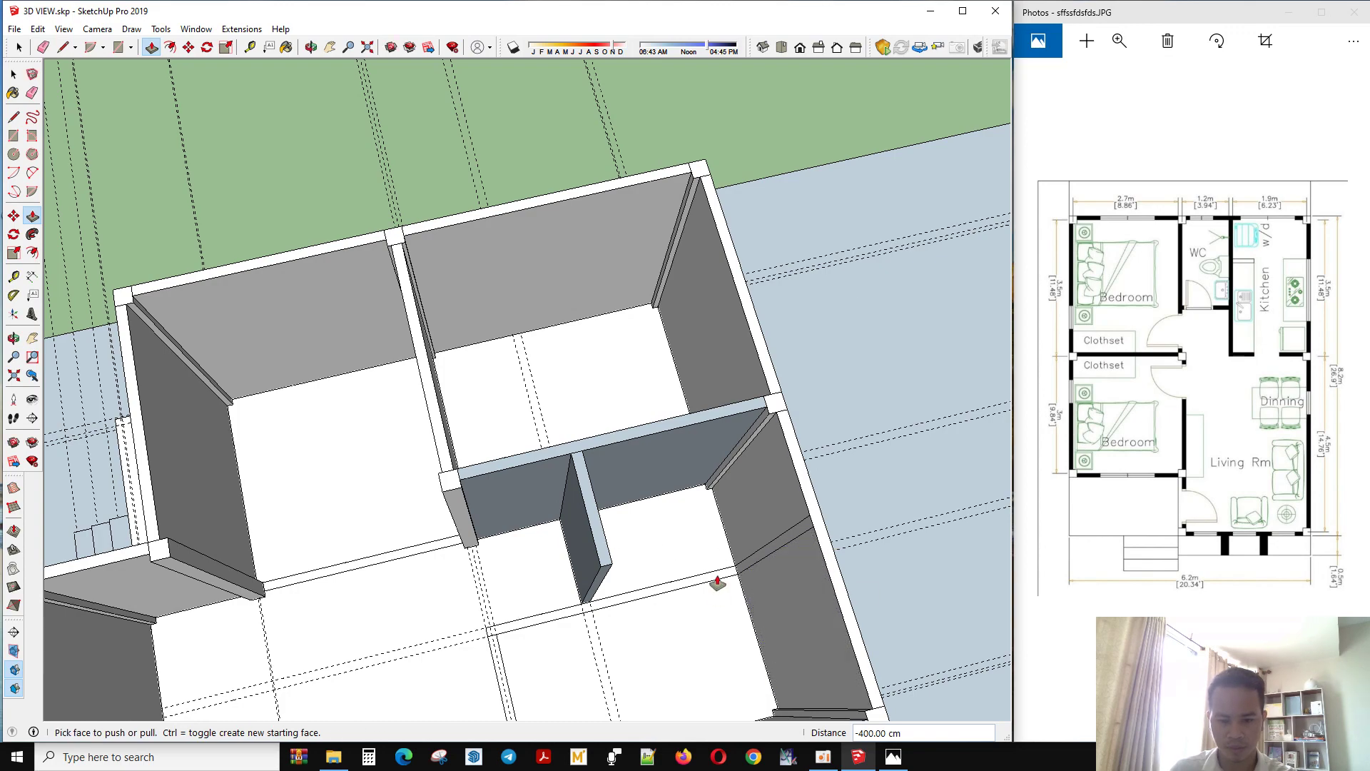
left_click(820, 560)
Raise two more partition strips to 400 cm.
mouse_move(821, 560)
middle_mouse_down()
mouse_move(905, 514)
mouse_move(711, 521)
middle_mouse_up()
scroll(711, 522, "up", 2)
left_click(720, 512)
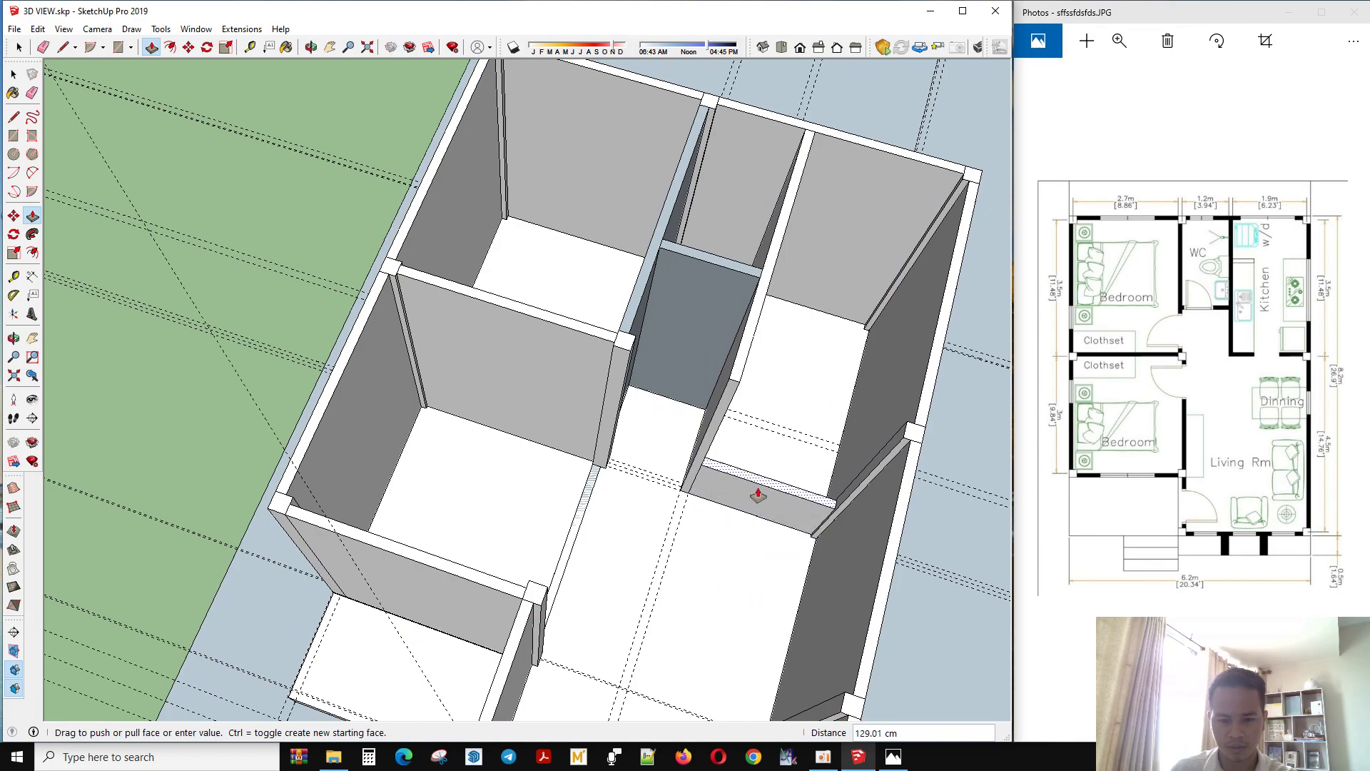
left_click(918, 439)
scroll(918, 439, "down", 3)
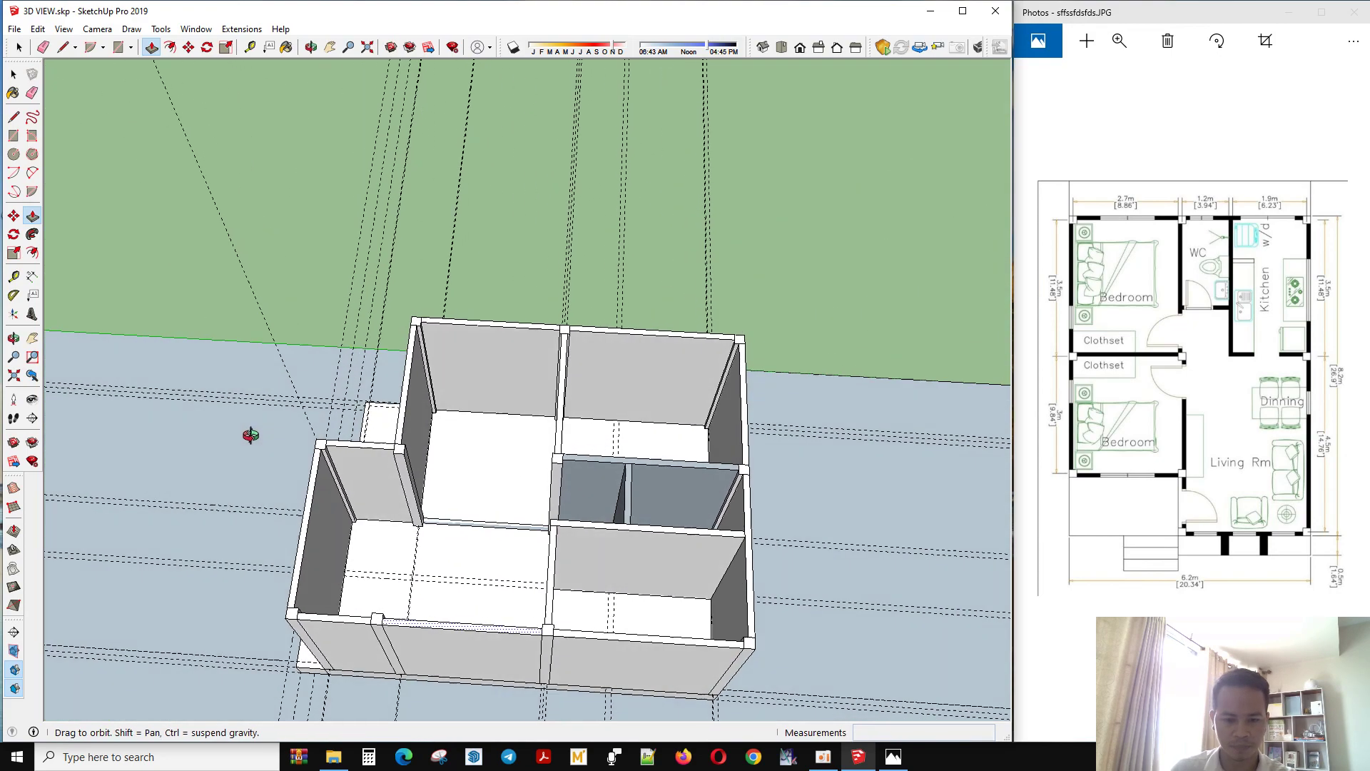
mouse_move(692, 382)
middle_mouse_down()
mouse_move(464, 443)
mouse_move(536, 490)
middle_mouse_up()
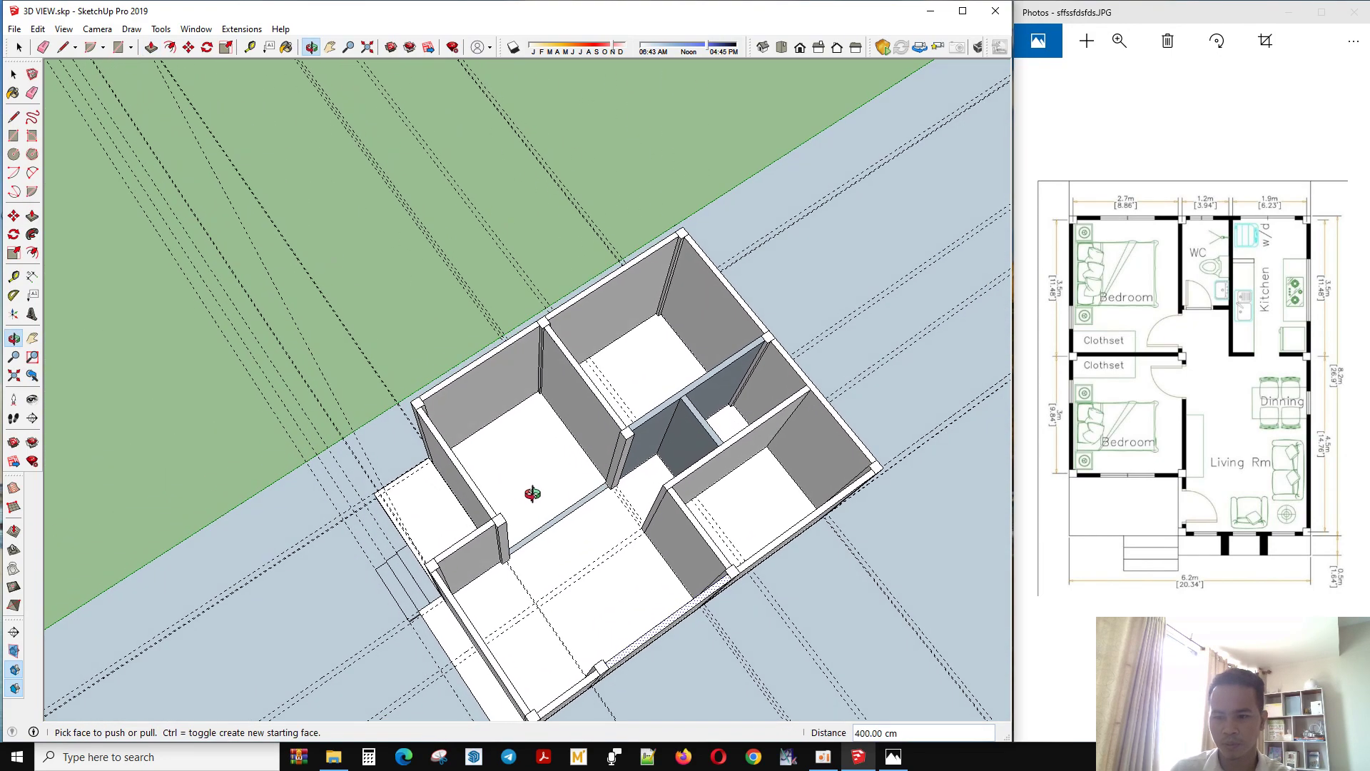
scroll(627, 541, "up", 2)
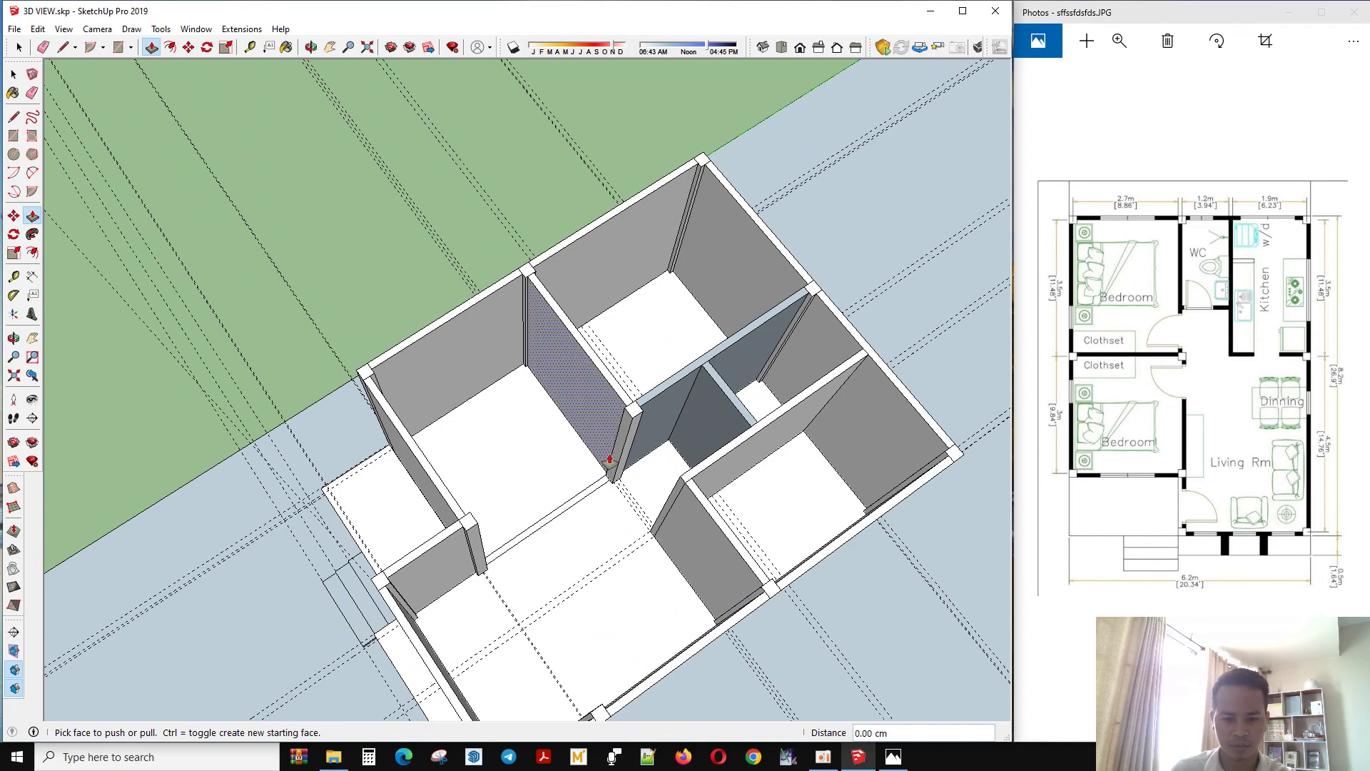
left_click(578, 497)
left_click(634, 426)
scroll(633, 426, "down", 2)
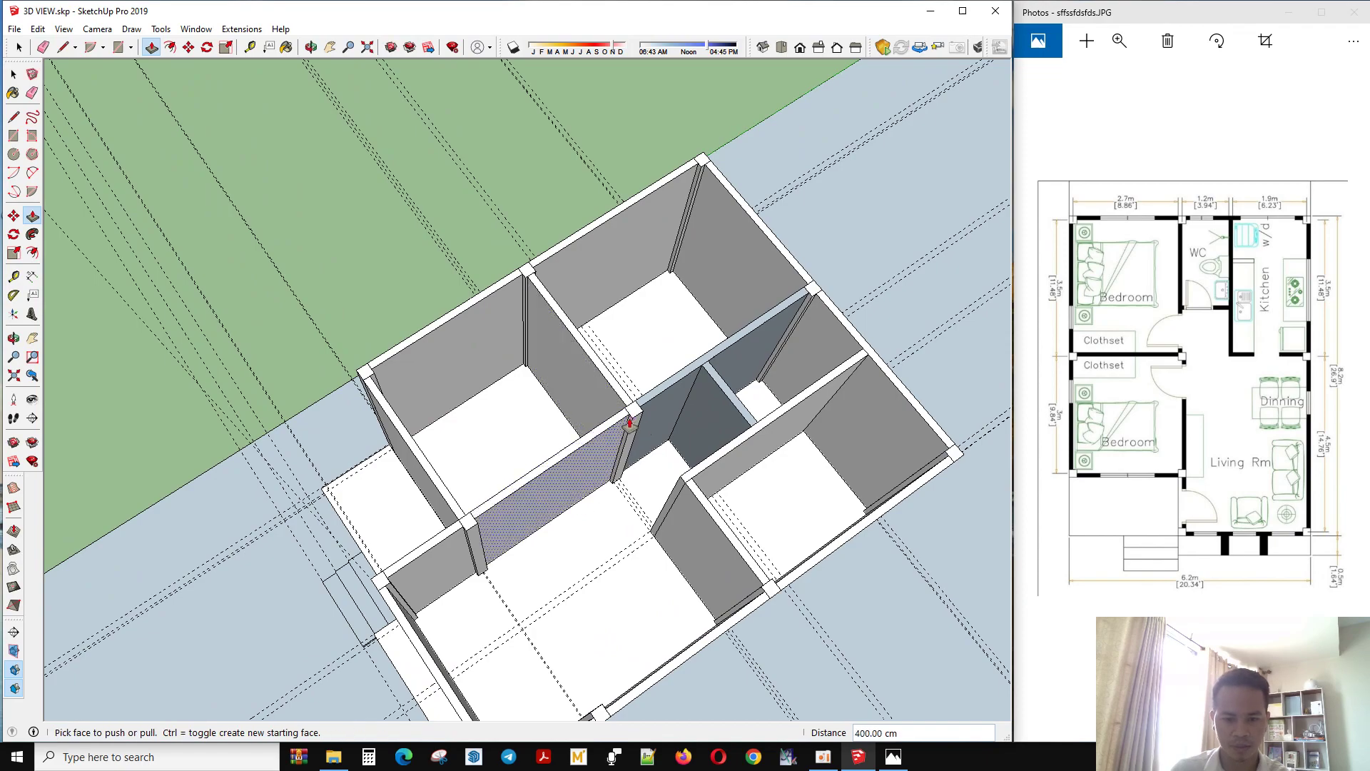
Orbit from a top-down view to oblique angles to check the walls.
middle_click_drag(633, 426, 553, 551)
mouse_move(611, 437)
middle_mouse_down()
mouse_move(654, 658)
mouse_move(896, 633)
middle_mouse_up()
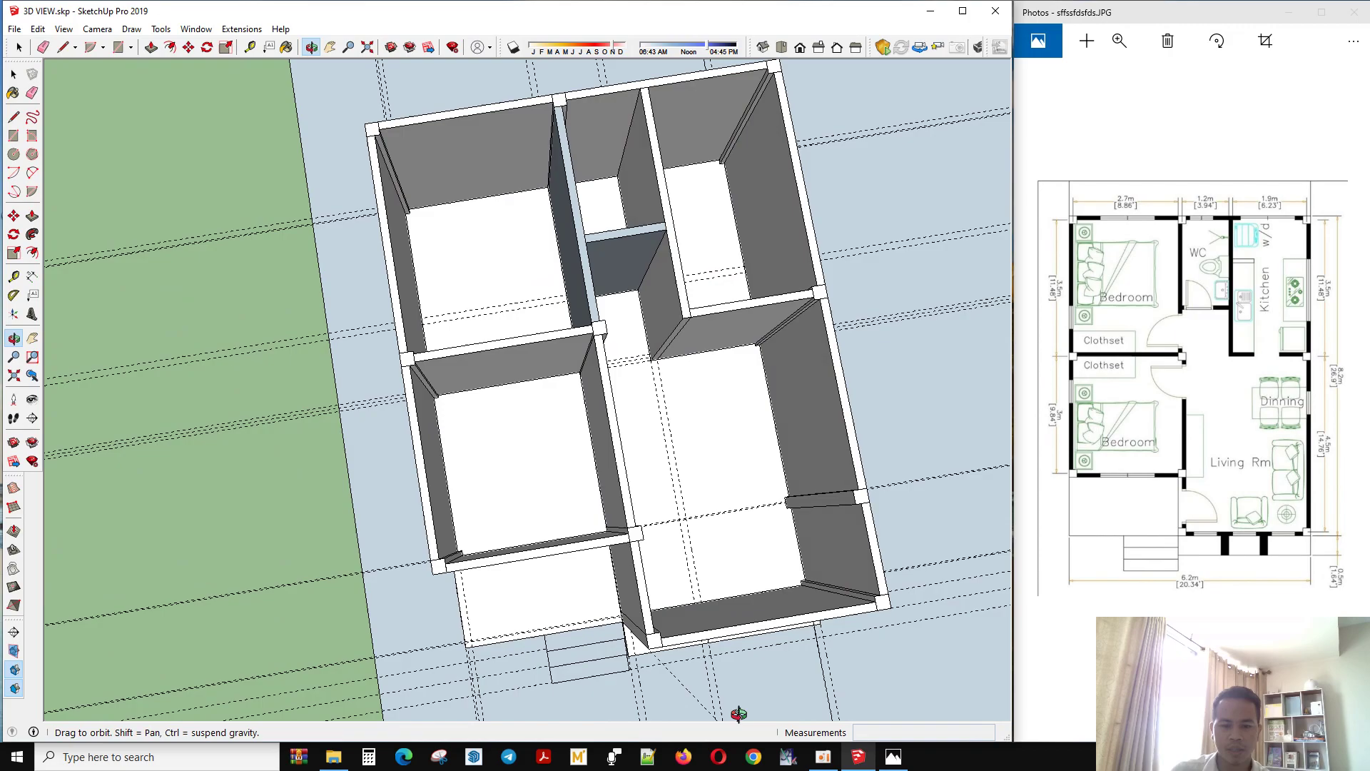
scroll(667, 399, "up", 2)
mouse_move(667, 399)
middle_mouse_down()
mouse_move(180, 246)
mouse_move(482, 319)
mouse_move(750, 239)
middle_mouse_up()
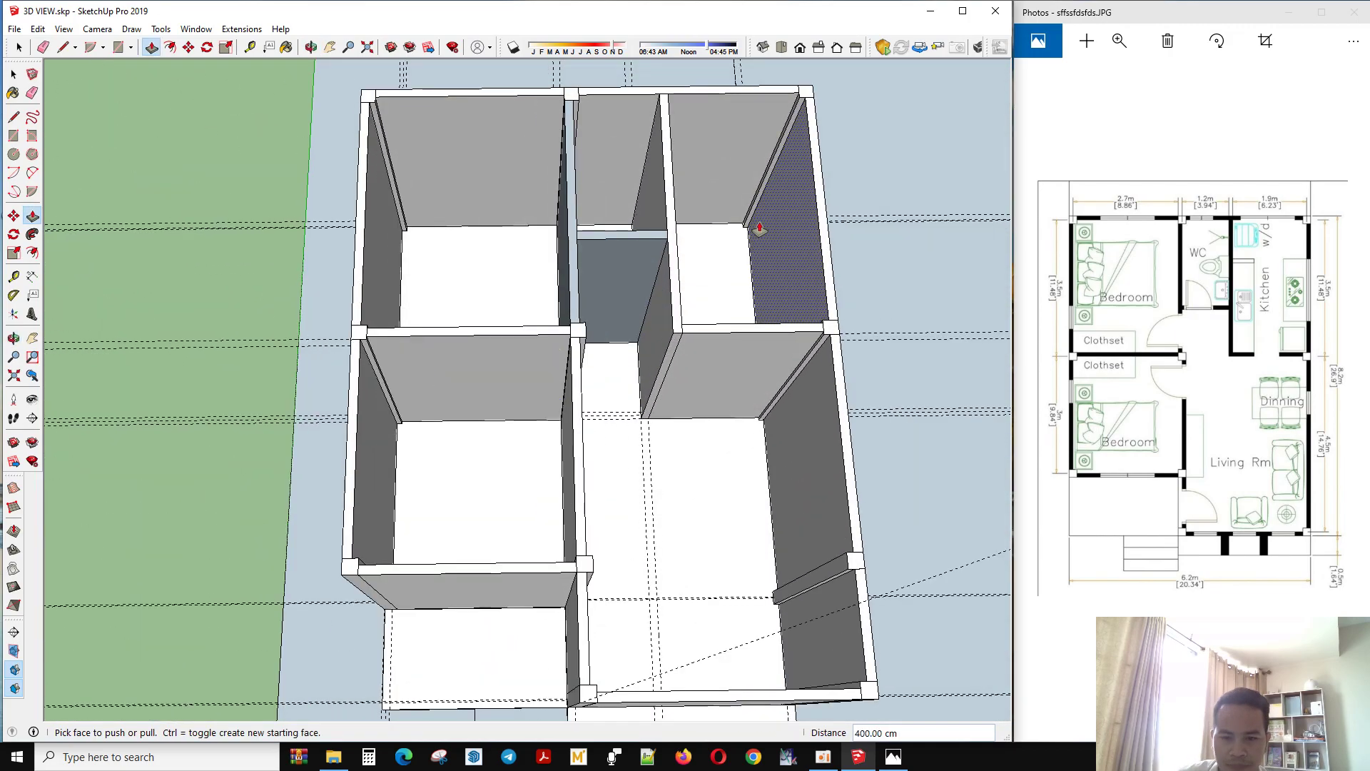
scroll(755, 233, "down", 2)
mouse_move(652, 306)
middle_mouse_down()
mouse_move(189, 171)
mouse_move(652, 290)
middle_mouse_up()
scroll(581, 322, "up", 1)
mouse_move(581, 321)
middle_mouse_down()
mouse_move(808, 313)
mouse_move(636, 135)
mouse_move(561, 189)
middle_mouse_up()
scroll(674, 418, "down", 2)
middle_click_drag(573, 471, 853, 639)
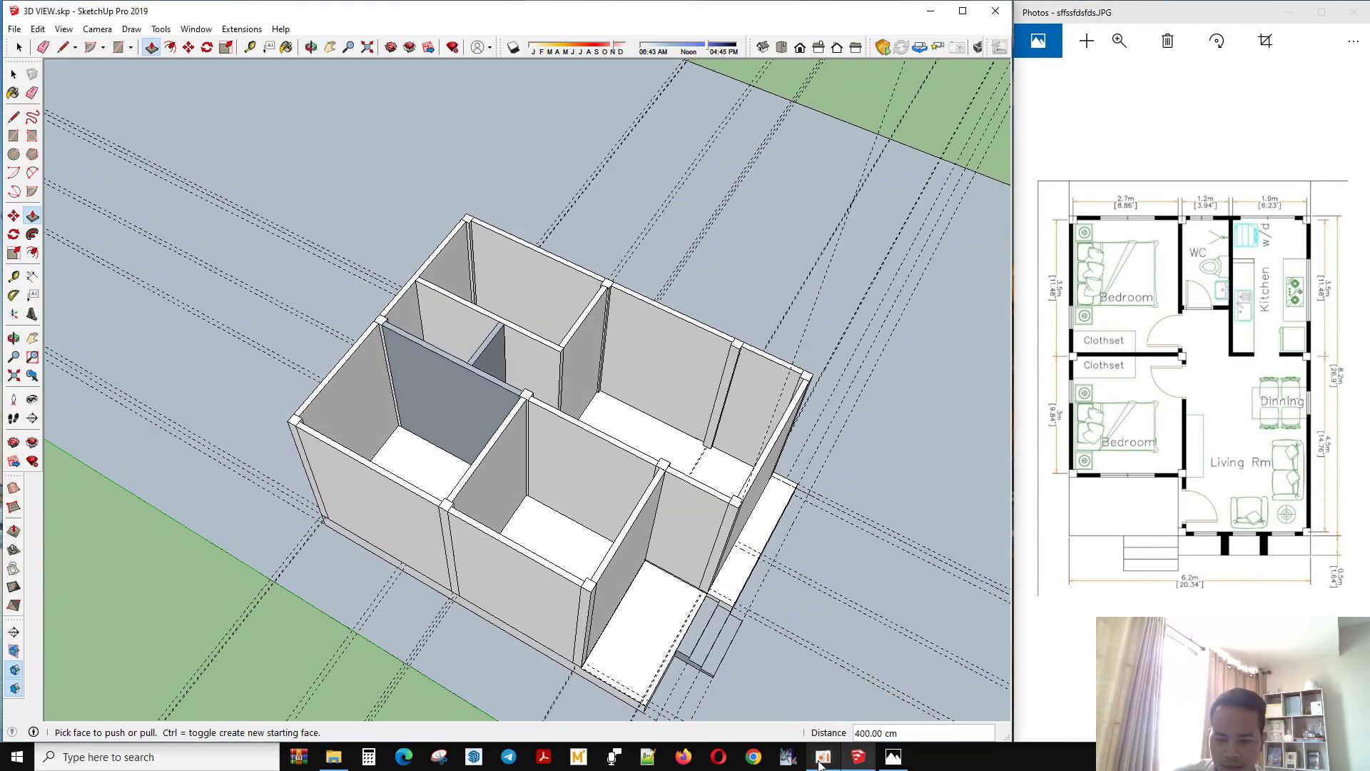
mouse_move(782, 536)
middle_mouse_down()
mouse_move(489, 314)
mouse_move(474, 238)
middle_mouse_up()
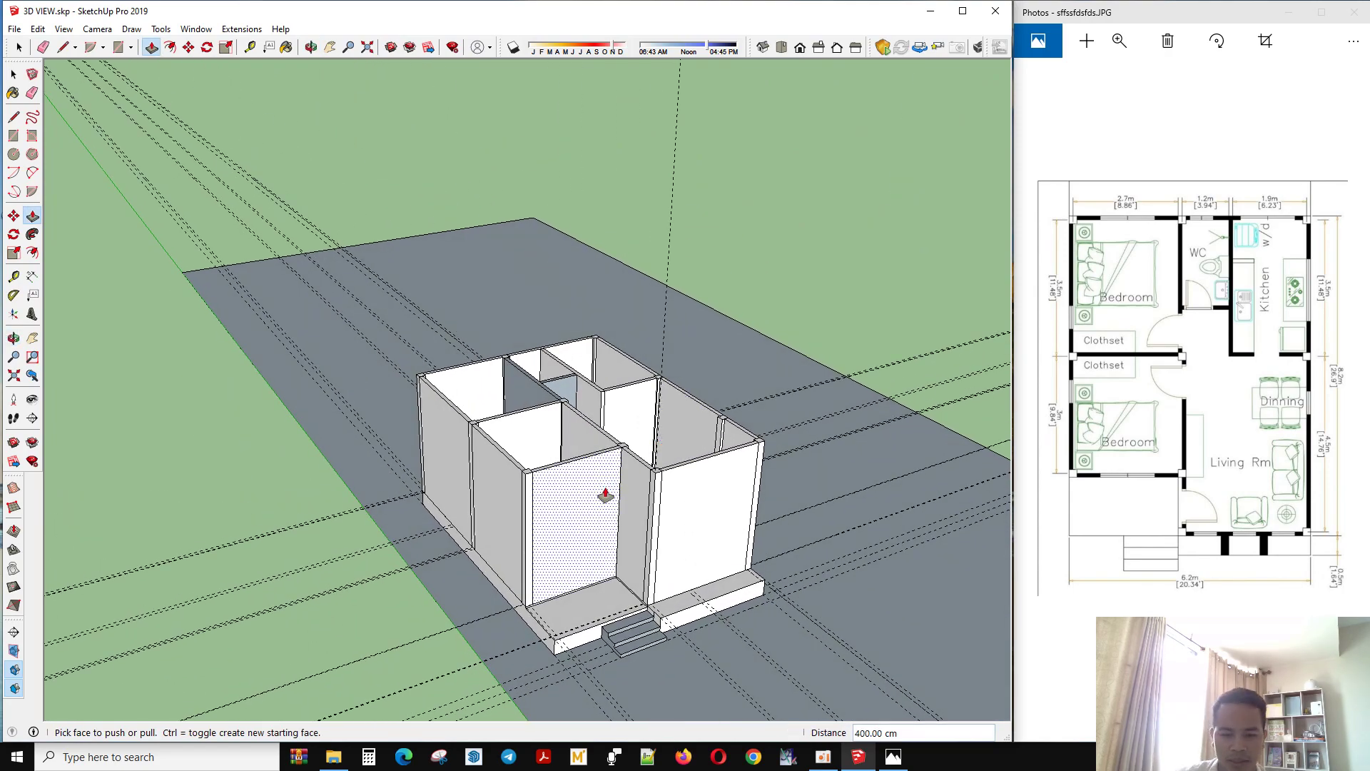
mouse_move(606, 495)
middle_mouse_down()
mouse_move(611, 526)
mouse_move(646, 464)
mouse_move(630, 514)
mouse_move(651, 384)
mouse_move(190, 392)
mouse_move(572, 464)
mouse_move(708, 660)
mouse_move(545, 284)
mouse_move(520, 368)
mouse_move(599, 392)
mouse_move(502, 356)
mouse_move(685, 355)
mouse_move(254, 224)
mouse_move(524, 258)
mouse_move(636, 520)
mouse_move(310, 453)
mouse_move(936, 499)
mouse_move(809, 463)
mouse_move(710, 474)
middle_mouse_up()
scroll(631, 535, "up", 3)
scroll(637, 520, "up", 3)
Select the interior walls and the right and upper wall faces.
key("space")
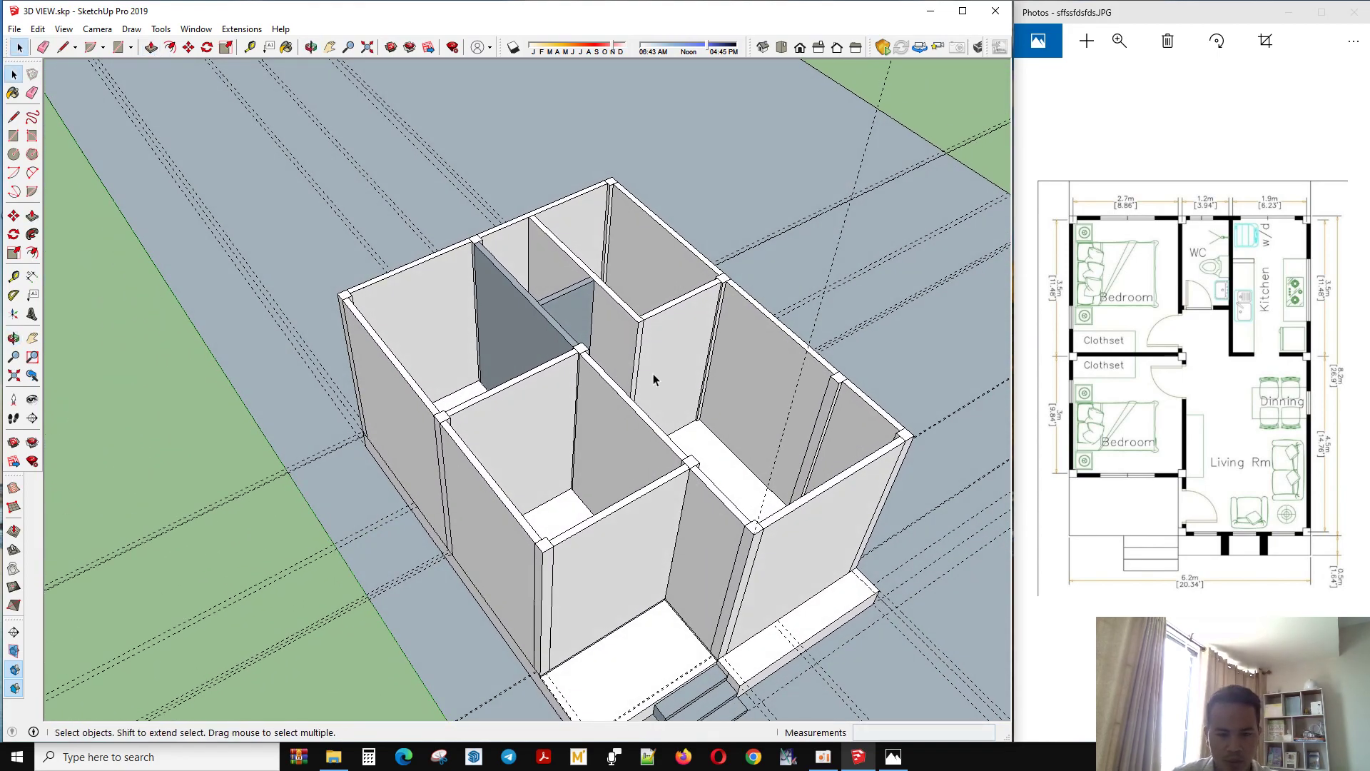
scroll(653, 377, "up", 3)
triple_click(698, 383)
scroll(698, 383, "down", 3)
mouse_move(699, 382)
middle_mouse_down()
mouse_move(686, 413)
mouse_move(558, 447)
middle_mouse_up()
scroll(701, 434, "up", 4)
scroll(701, 434, "down", 3)
left_click(552, 446, "shift")
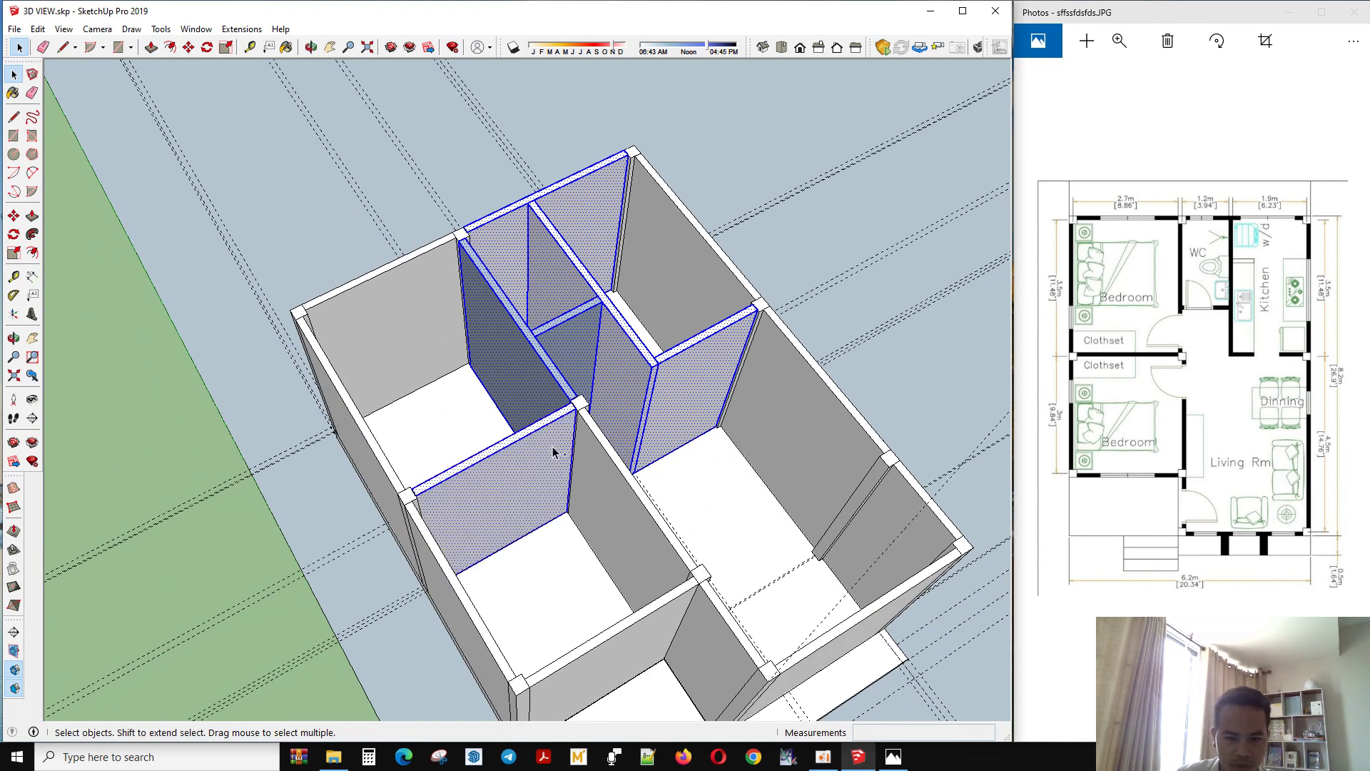
left_click(596, 479, "shift")
left_click(764, 435, "shift")
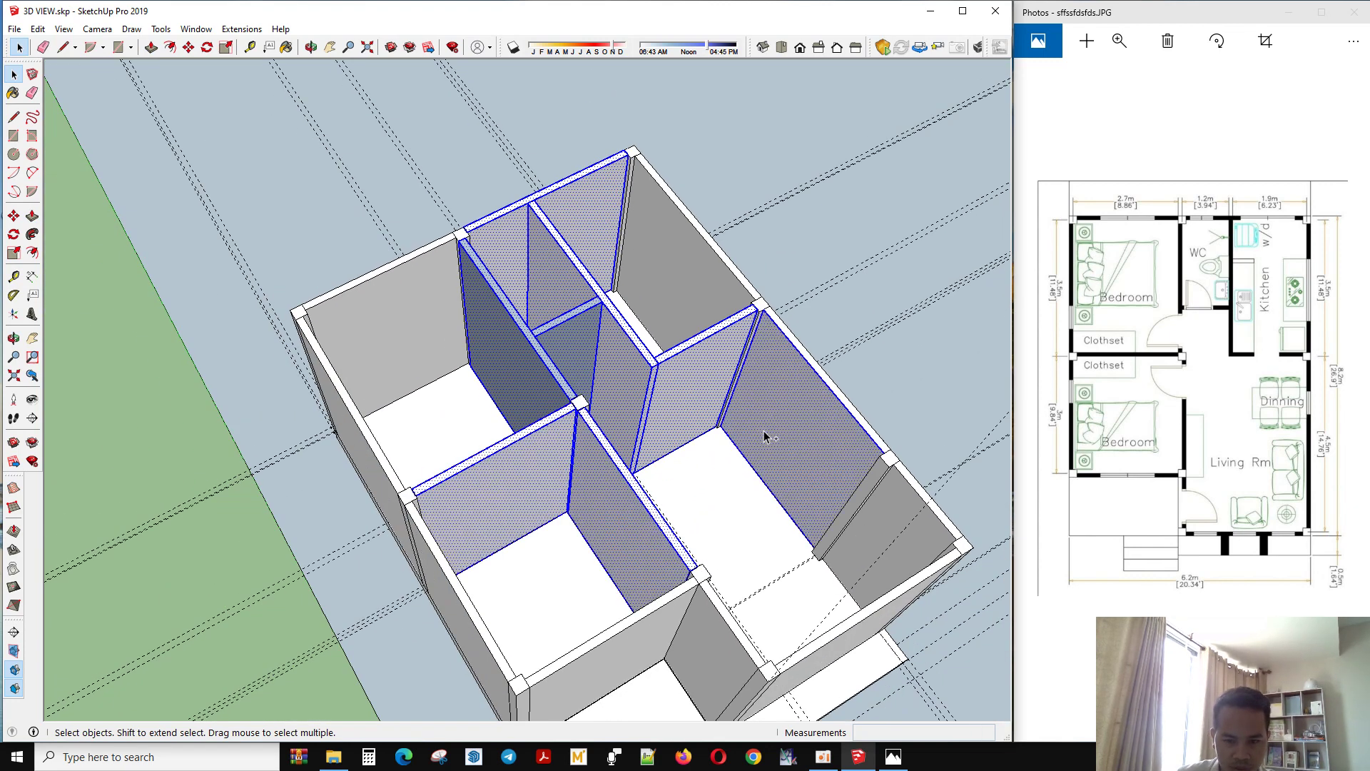
left_click(694, 239, "shift")
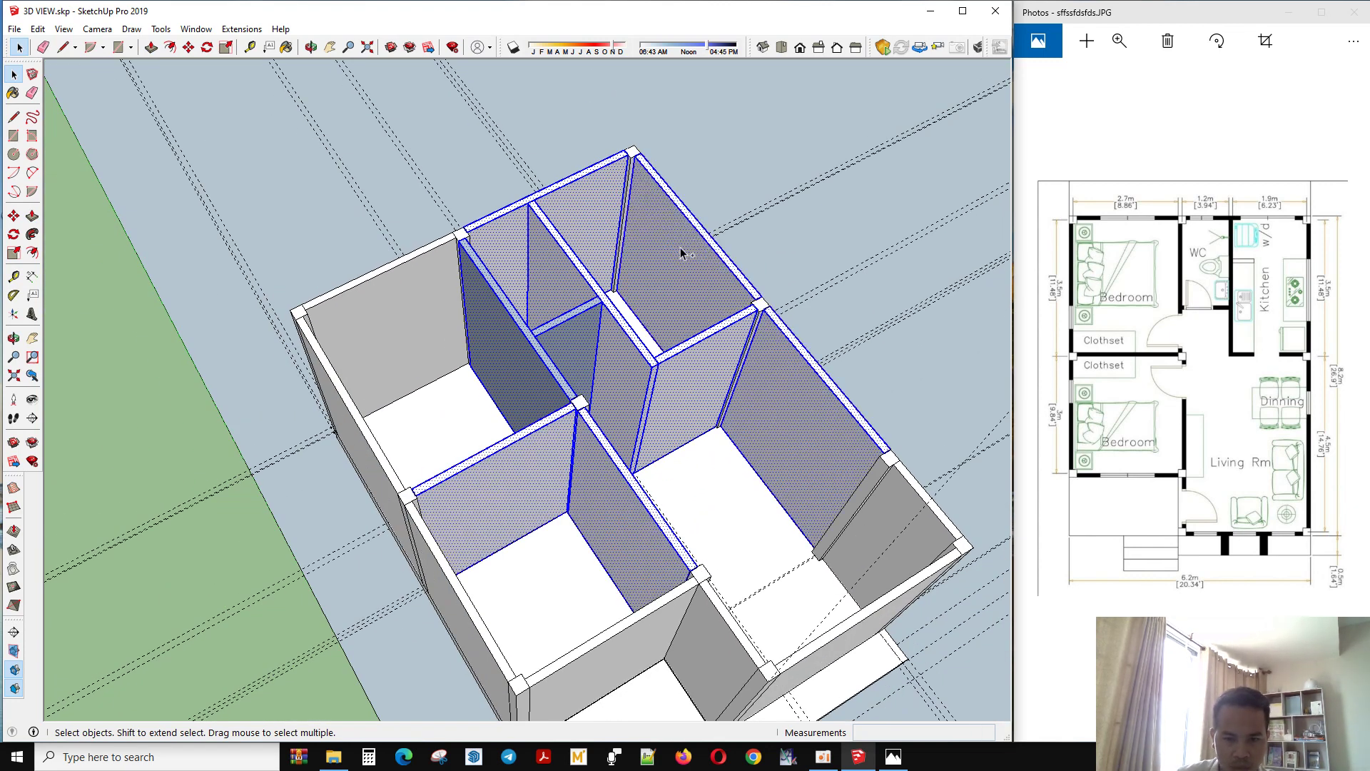
left_click(403, 311, "shift")
Add the front walls and the right wall's inner and outer faces to the selection.
mouse_move(403, 310)
middle_mouse_down()
mouse_move(844, 361)
mouse_move(825, 413)
middle_mouse_up()
left_click(475, 498, "shift")
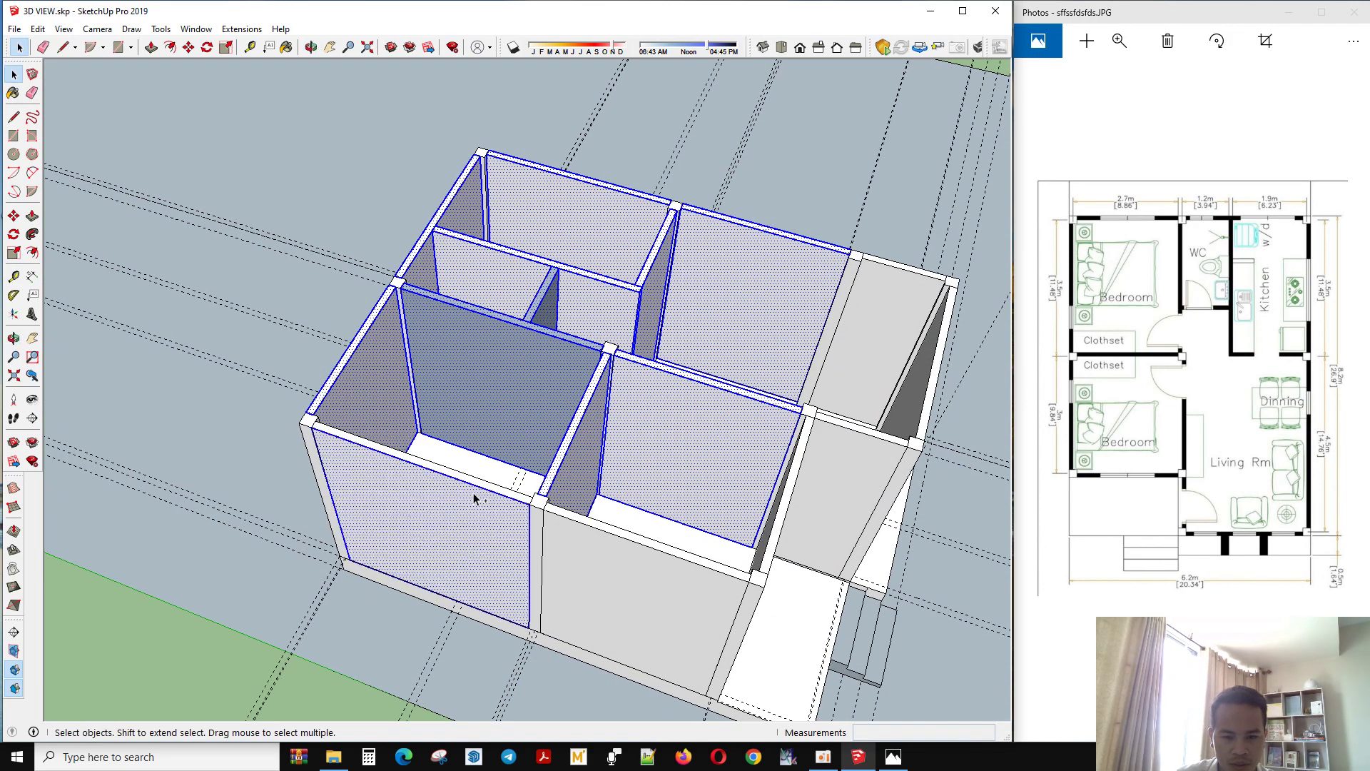
left_click(640, 601, "shift")
mouse_move(638, 593)
middle_mouse_down()
mouse_move(639, 575)
mouse_move(630, 600)
middle_mouse_up()
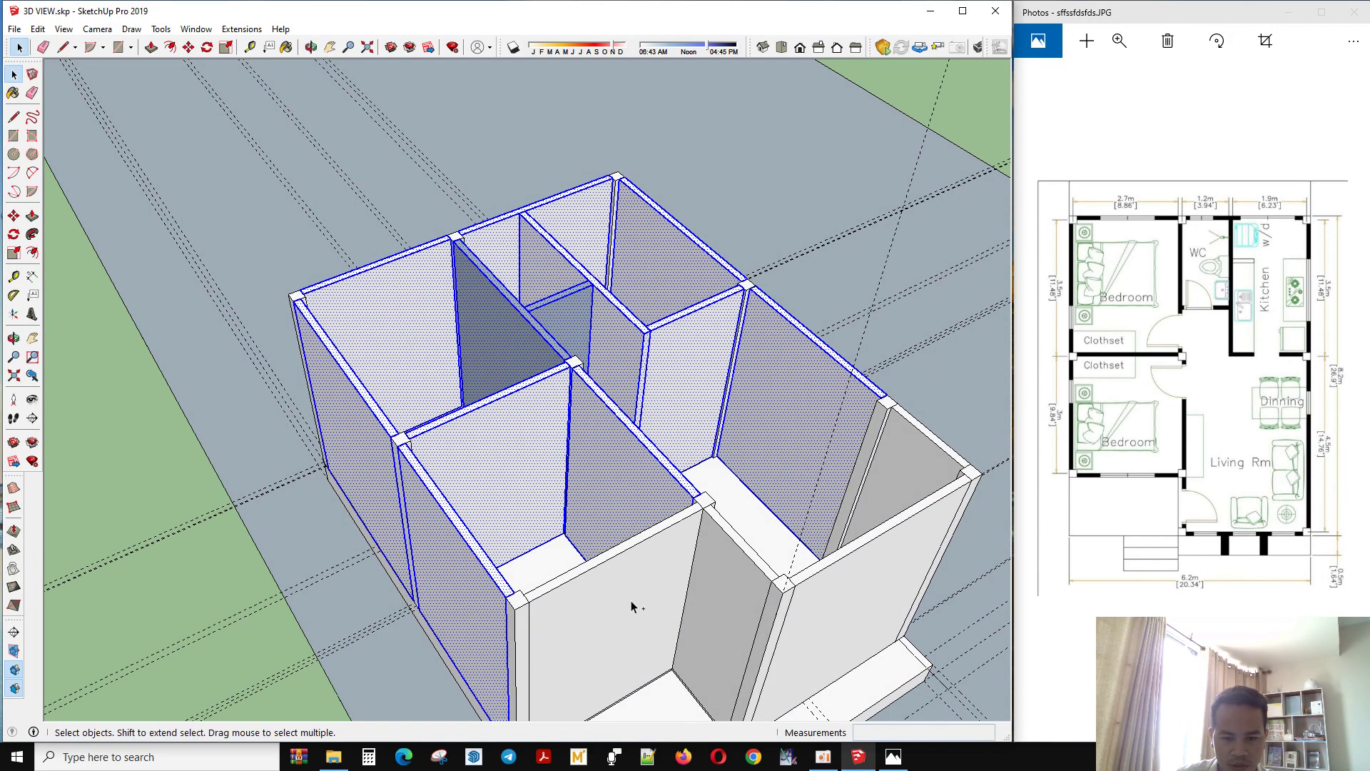
left_click(648, 602, "shift")
left_click(732, 604, "shift")
left_click(852, 576, "shift")
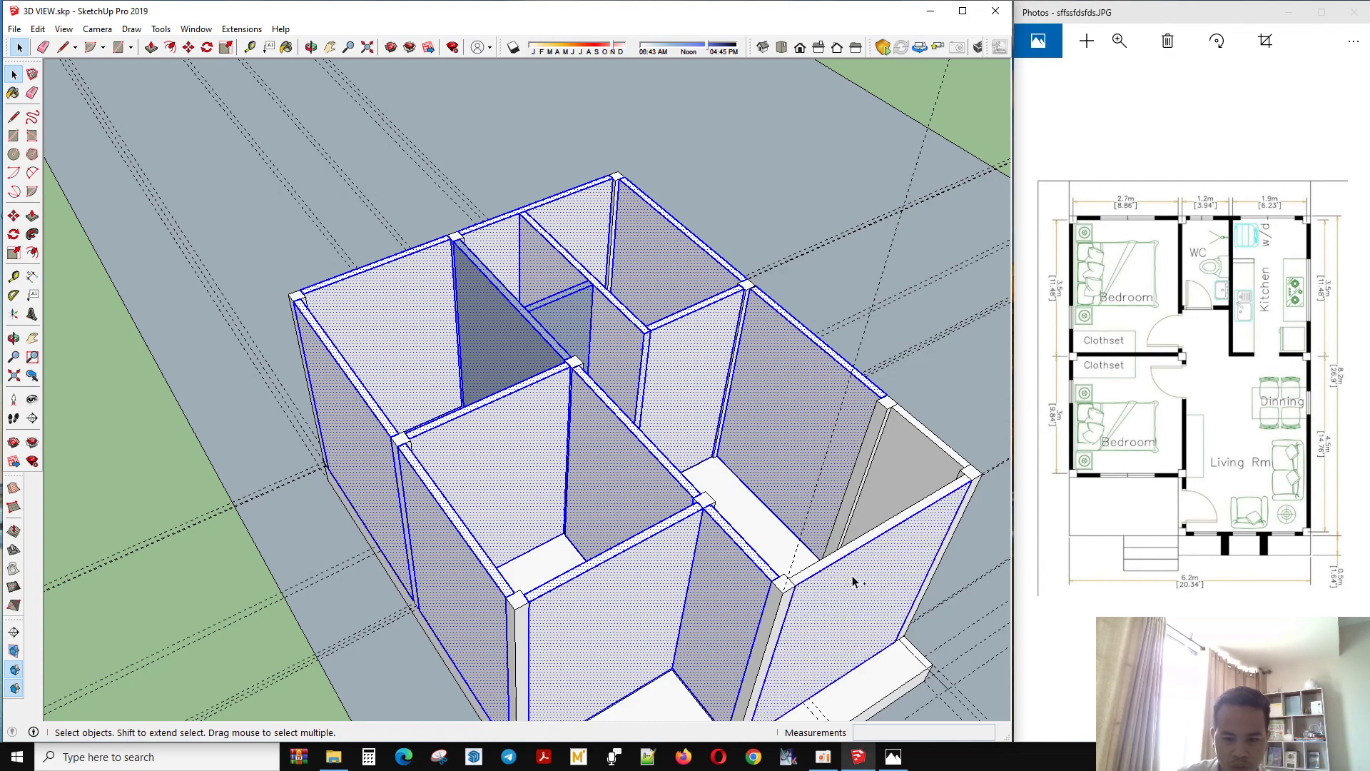
left_click(914, 462, "shift")
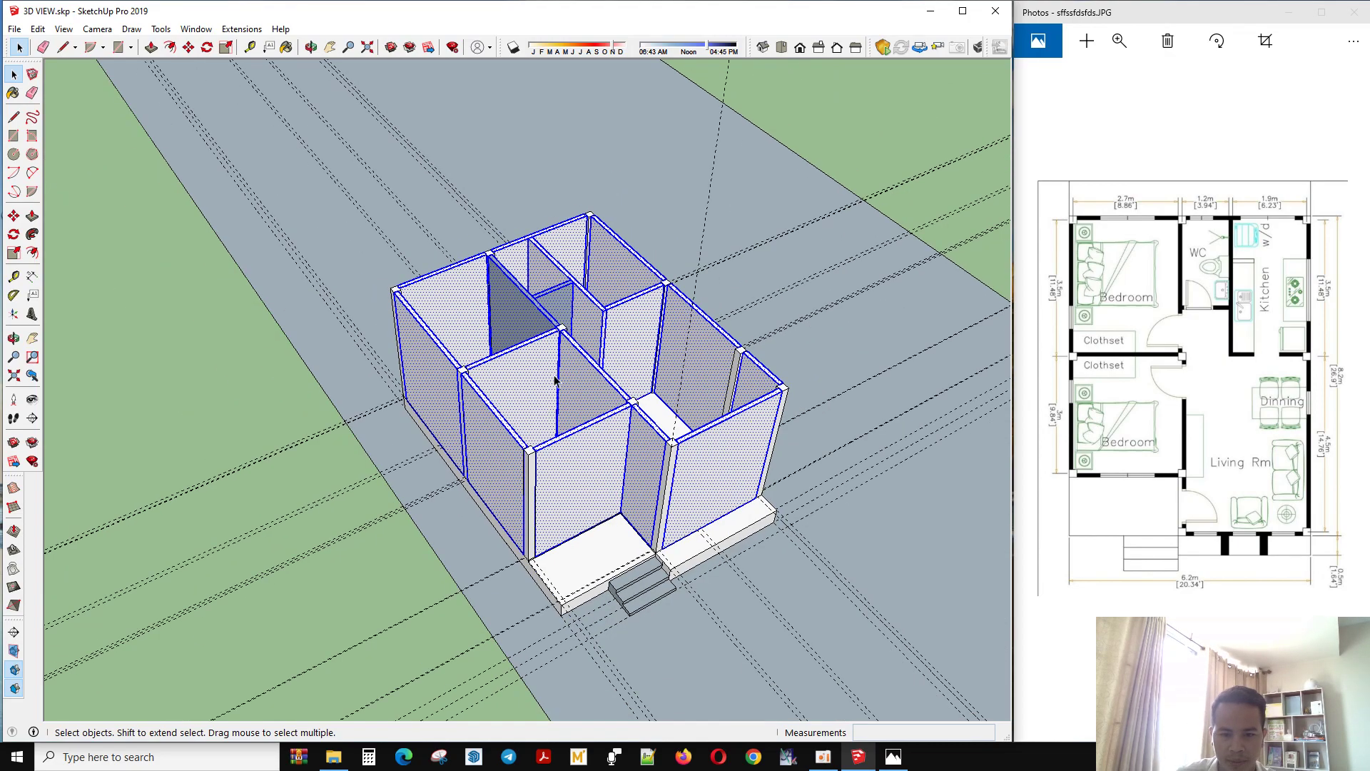
mouse_move(914, 462)
middle_mouse_down()
mouse_move(67, 290)
mouse_move(82, 117)
mouse_move(550, 533)
middle_mouse_up()
scroll(550, 533, "up", 3)
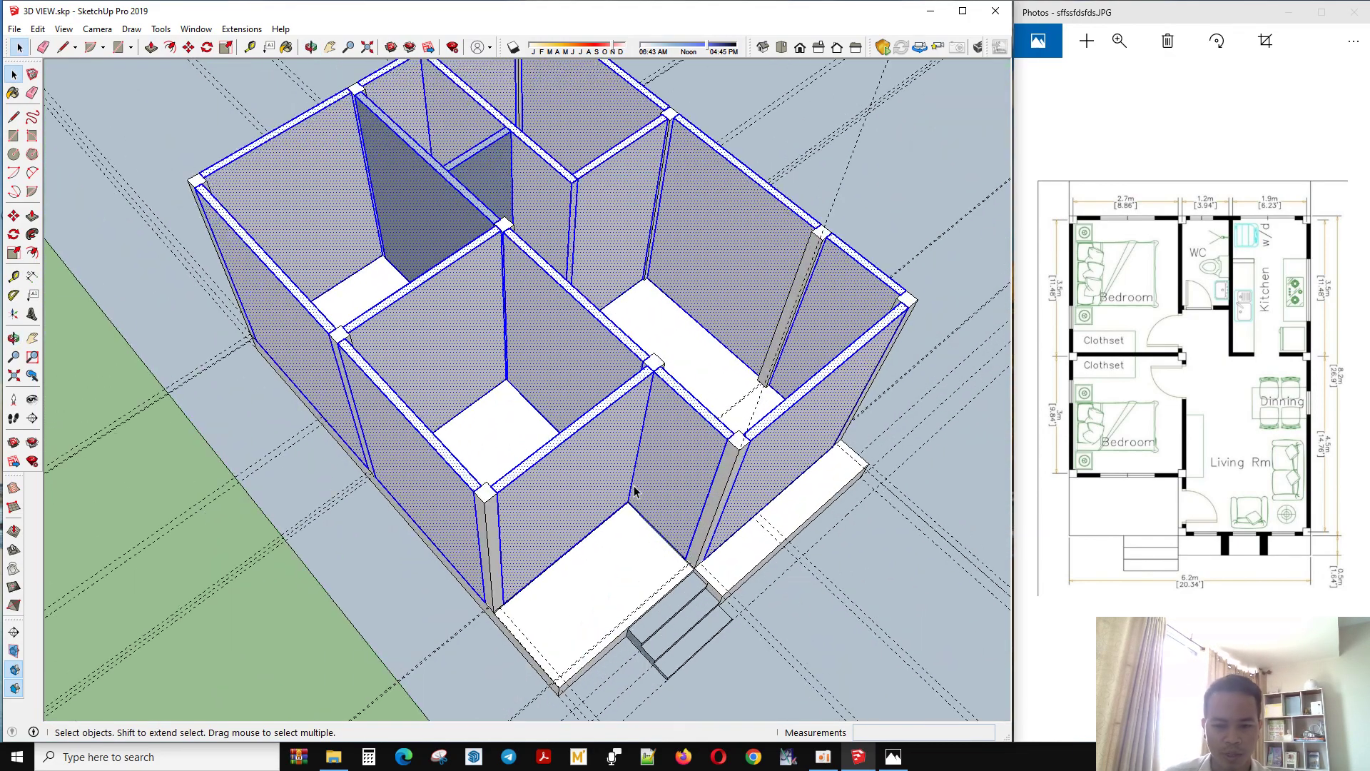
Make the selected walls a single group and deselect it.
right_click(570, 436)
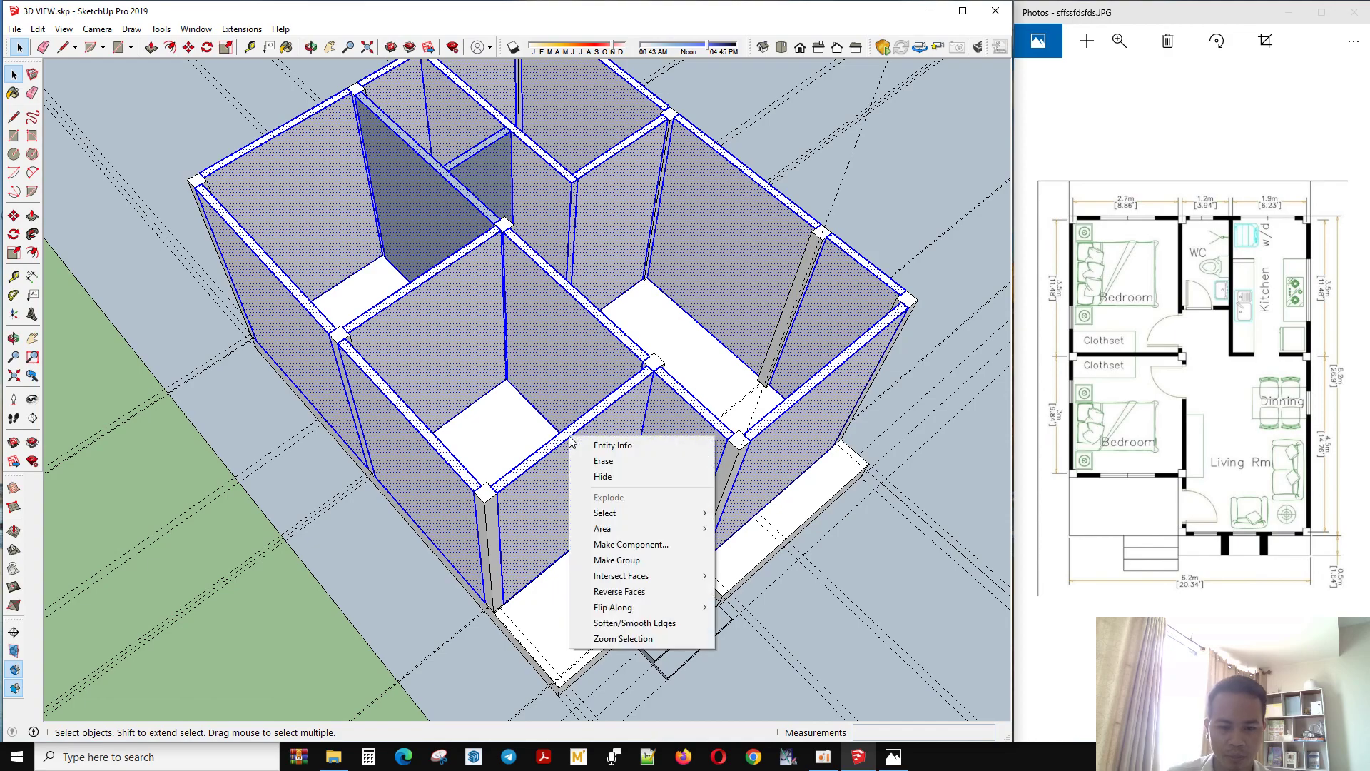
left_click(622, 567)
scroll(602, 502, "down", 3)
mouse_move(572, 374)
middle_mouse_down()
mouse_move(776, 197)
mouse_move(40, 421)
mouse_move(261, 704)
mouse_move(759, 488)
mouse_move(802, 239)
mouse_move(766, 554)
middle_mouse_up()
left_click(777, 196)
scroll(758, 490, "up", 3)
scroll(767, 553, "up", 3)
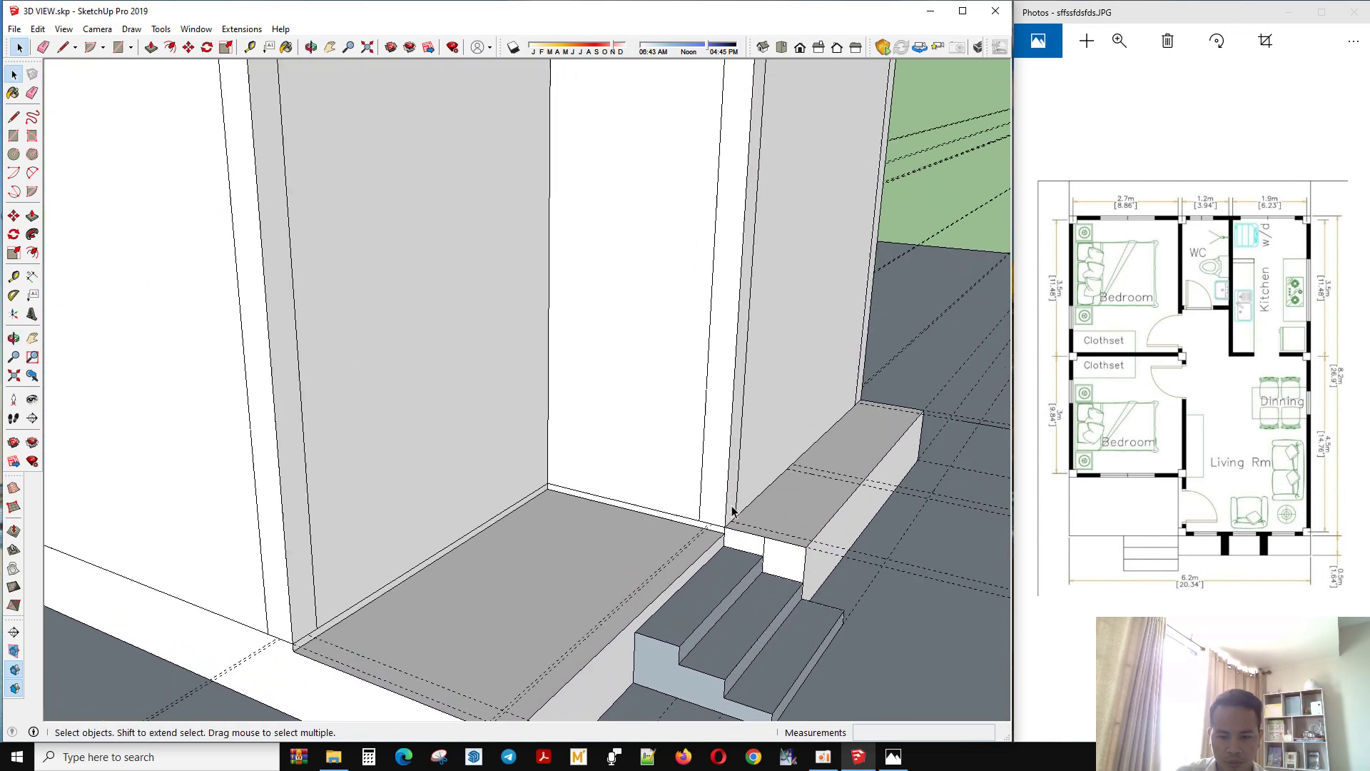
left_click(767, 554)
double_click(767, 554)
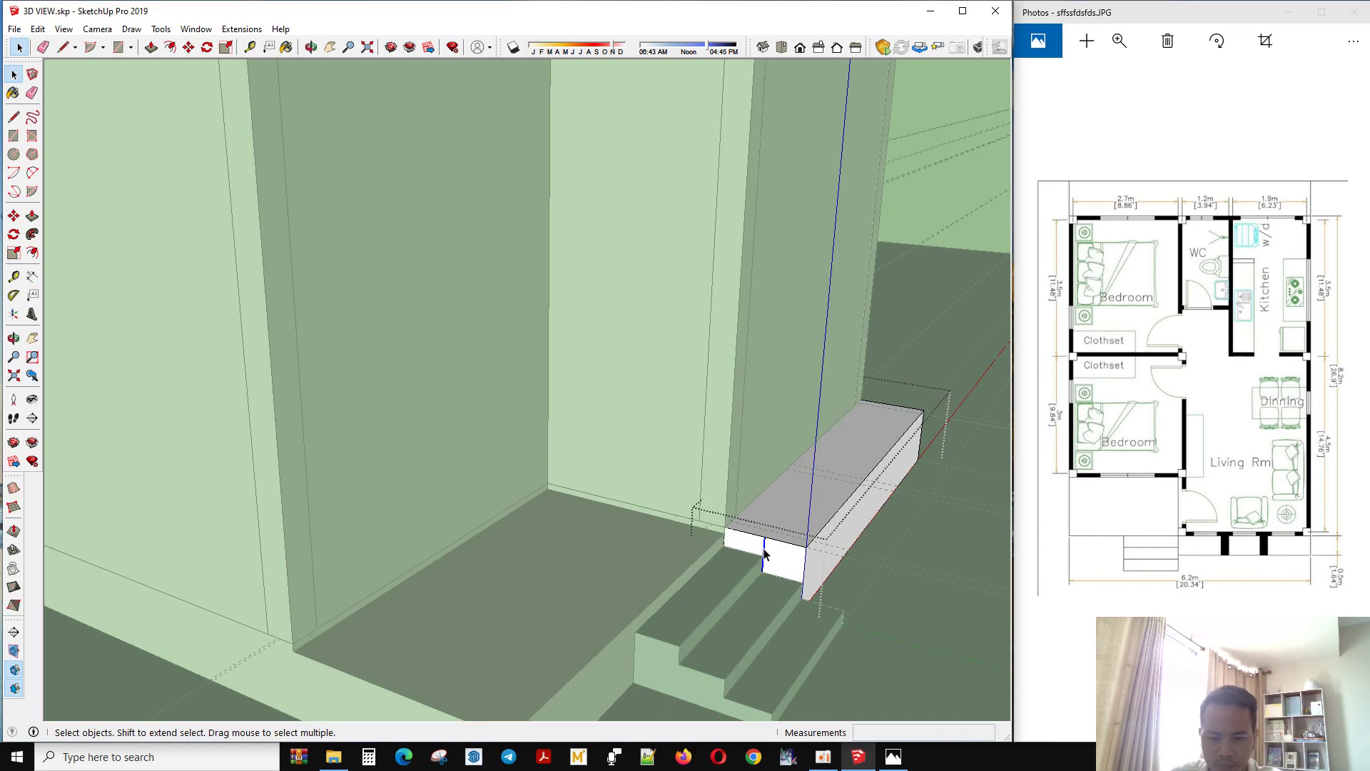
scroll(768, 468, "down", 5)
middle_click_drag(789, 396, 753, 192)
left_click(753, 192)
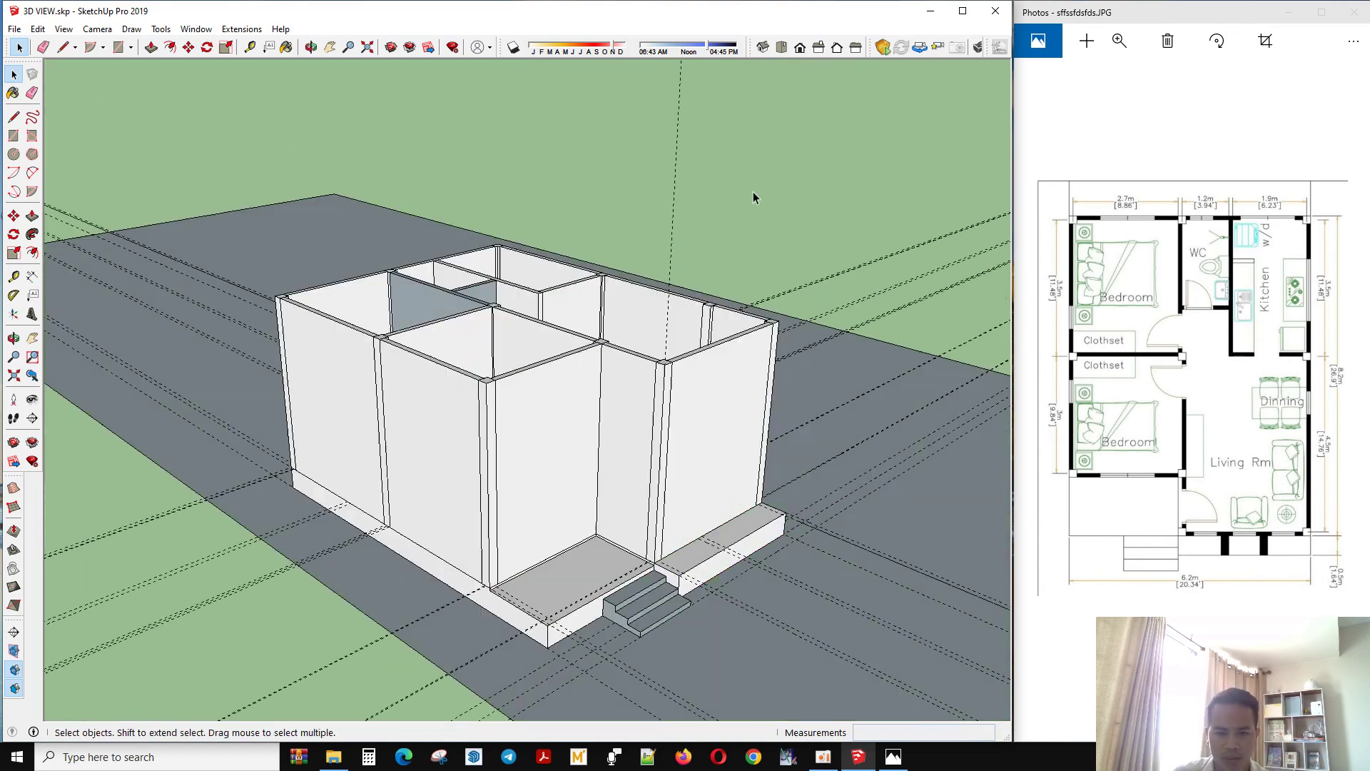
middle_click_drag(775, 408, 478, 531)
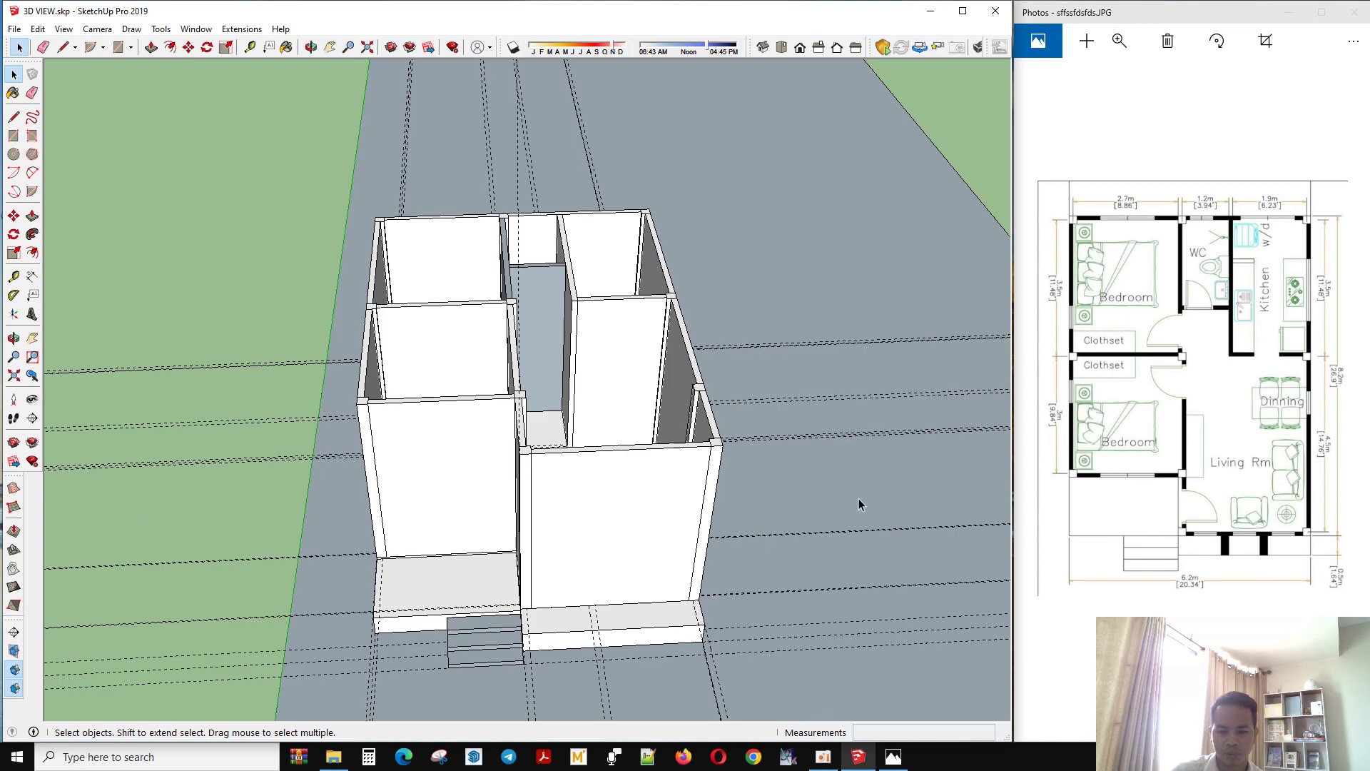
mouse_move(740, 470)
middle_mouse_down()
mouse_move(825, 561)
mouse_move(587, 330)
middle_mouse_up()
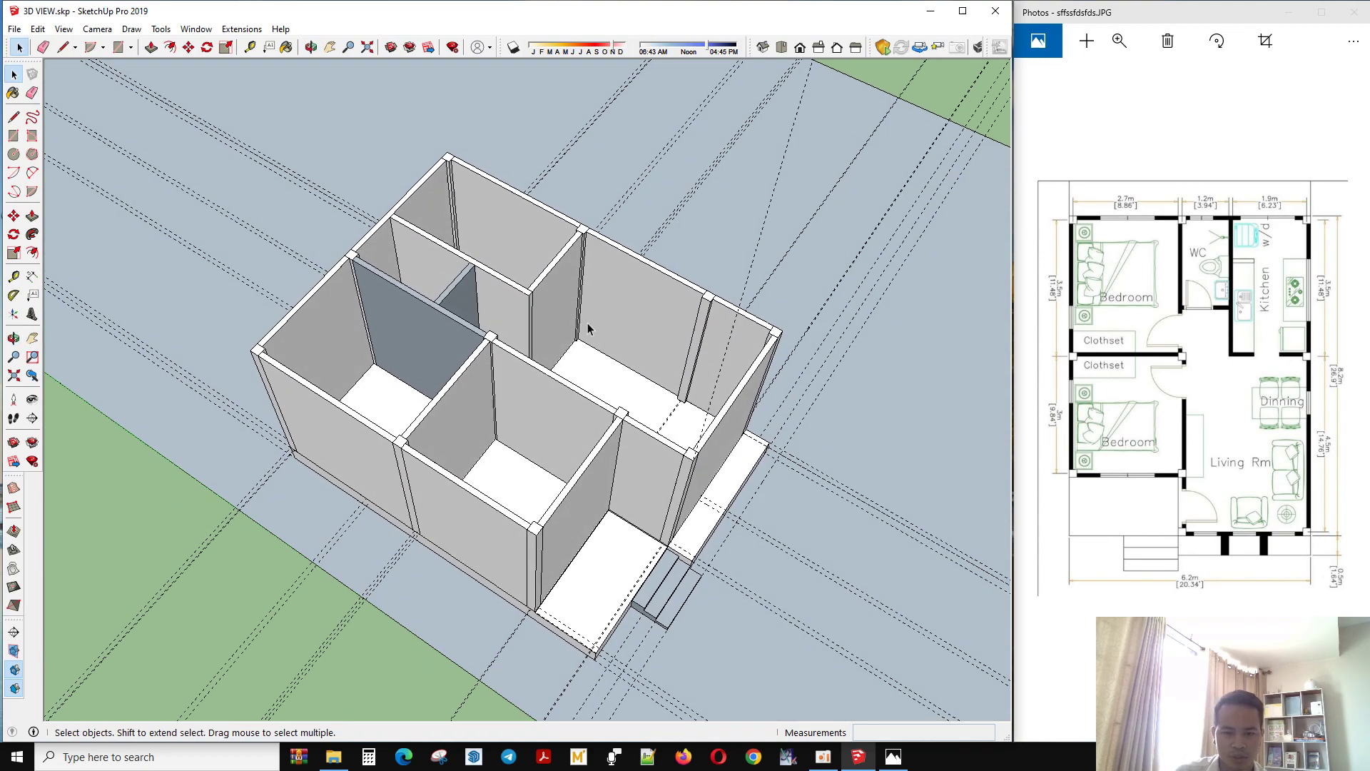
scroll(588, 331, "up", 3)
mouse_move(679, 379)
middle_mouse_down()
mouse_move(785, 446)
mouse_move(783, 425)
mouse_move(663, 333)
mouse_move(397, 321)
mouse_move(878, 389)
middle_mouse_up()
scroll(770, 461, "down", 2)
scroll(765, 550, "up", 2)
scroll(405, 499, "up", 2)
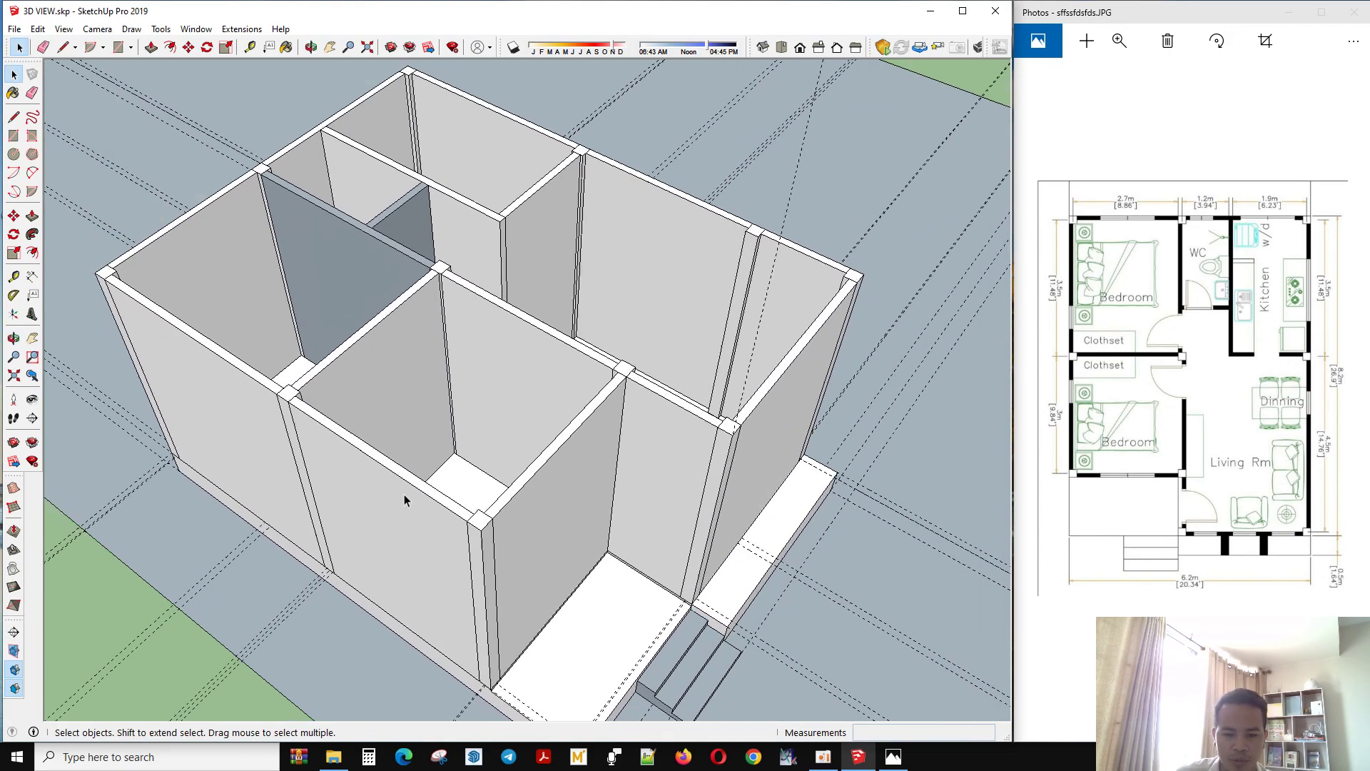
scroll(604, 655, "up", 2)
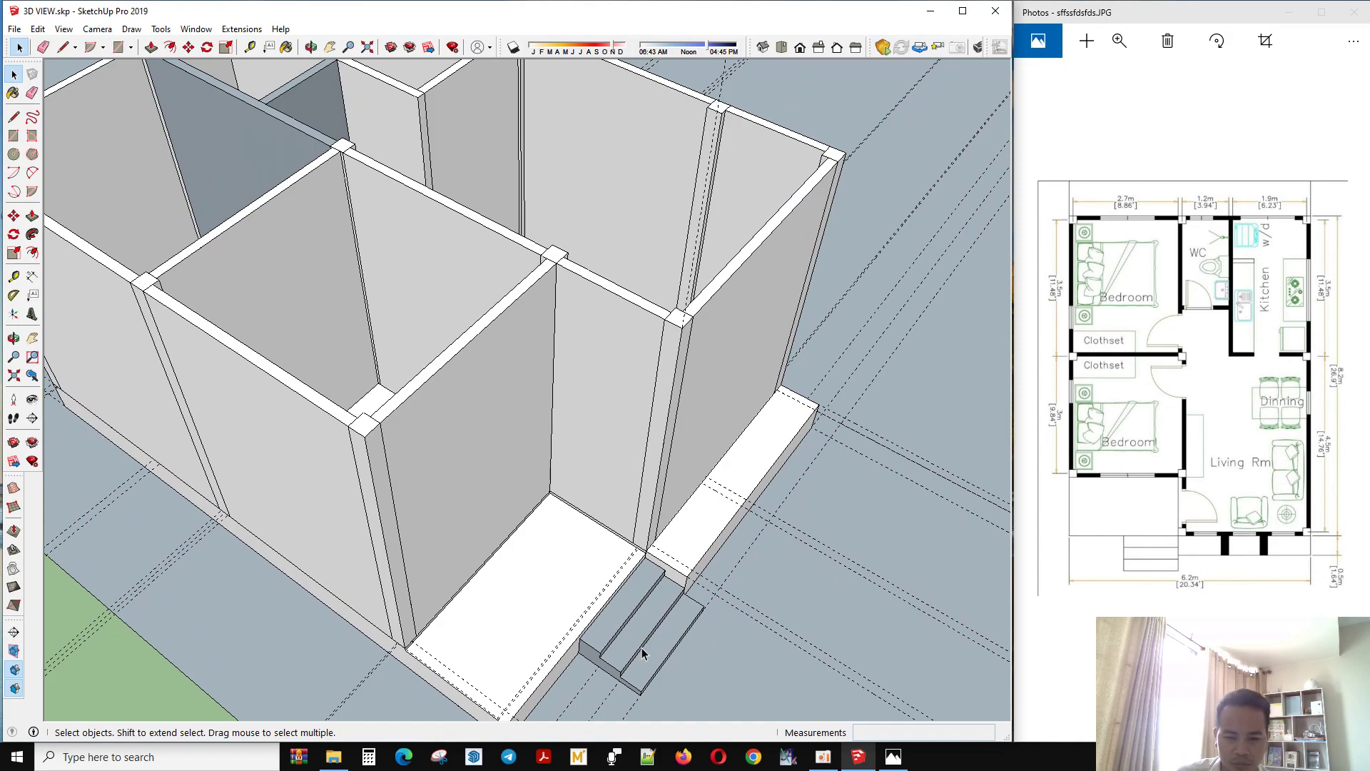
scroll(642, 648, "down", 1)
scroll(711, 511, "down", 3)
middle_click_drag(810, 507, 561, 448)
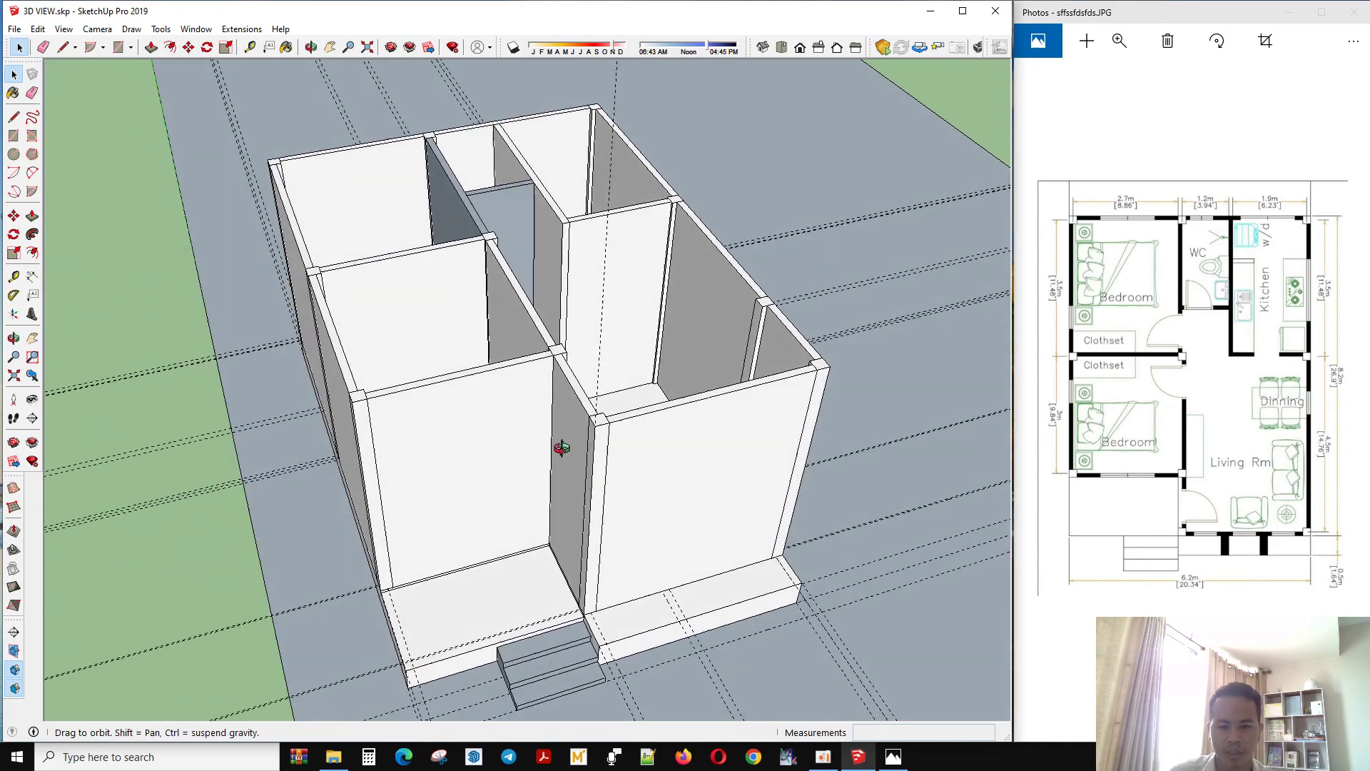
scroll(789, 419, "down", 2)
scroll(676, 429, "down", 2)
mouse_move(676, 428)
middle_mouse_down()
mouse_move(688, 521)
mouse_move(569, 483)
mouse_move(668, 661)
middle_mouse_up()
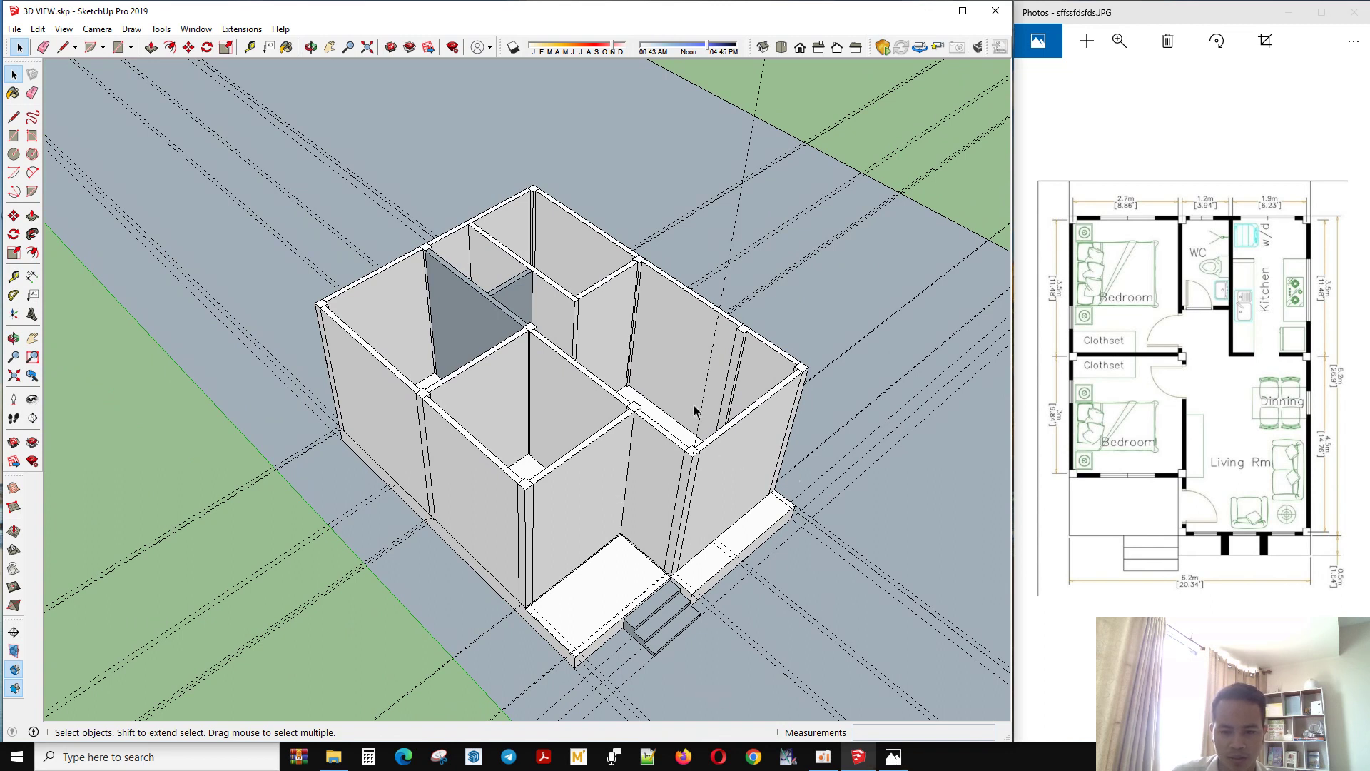